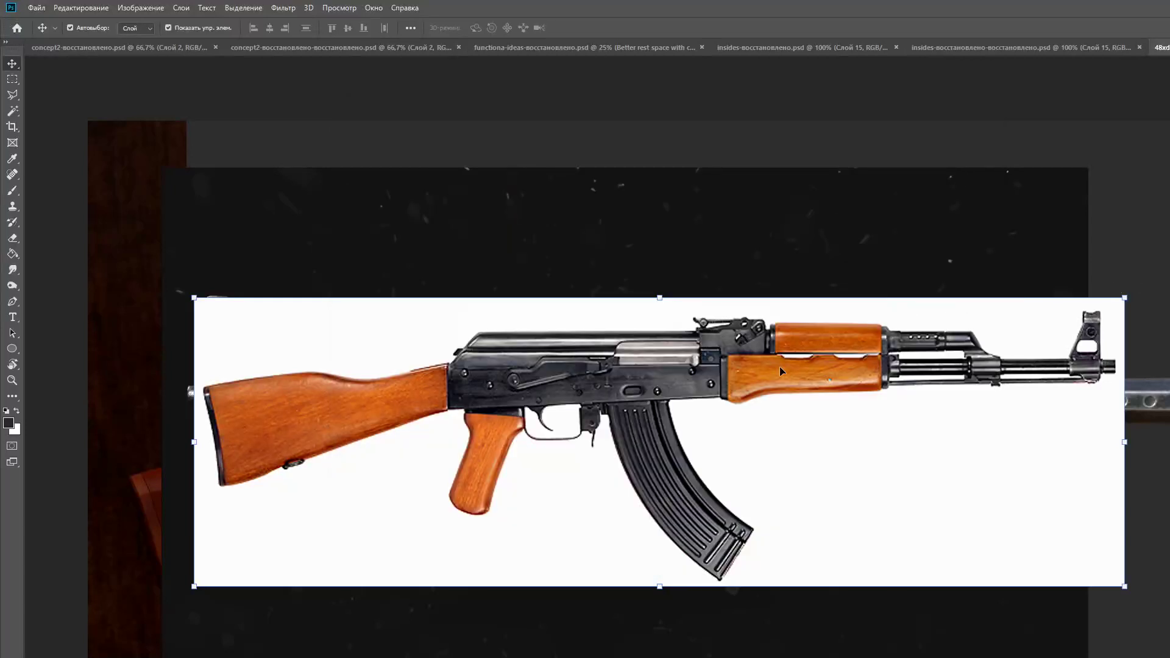
# Reposition the white-background AK-47 photo over the dark rifle render
pyautogui.moveTo(887, 392); pyautogui.dragTo(880, 365)
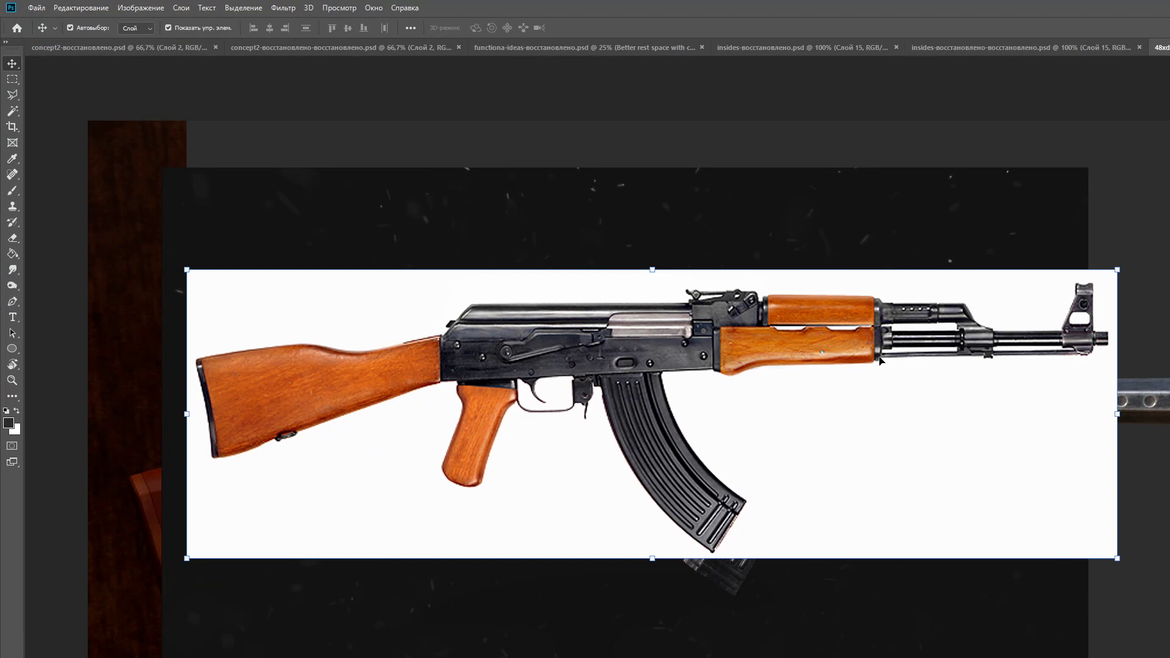
pyautogui.moveTo(880, 361); pyautogui.dragTo(946, 382)
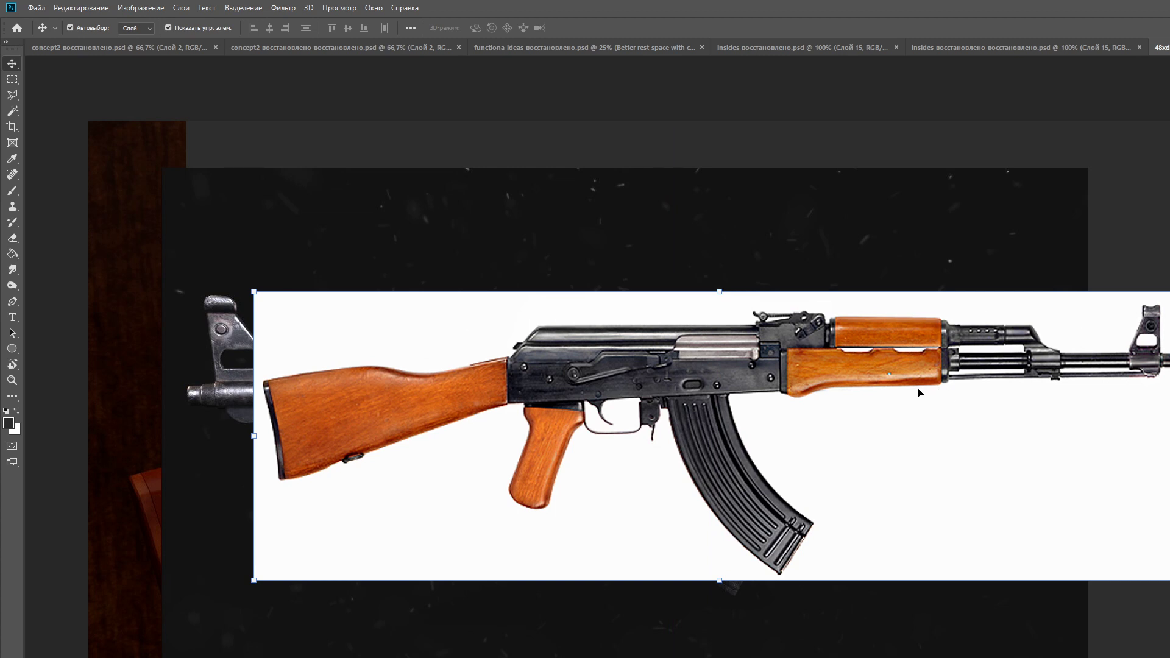
# Set the brush size to 4 px and undo the test dab on the photo
pyautogui.press('b')
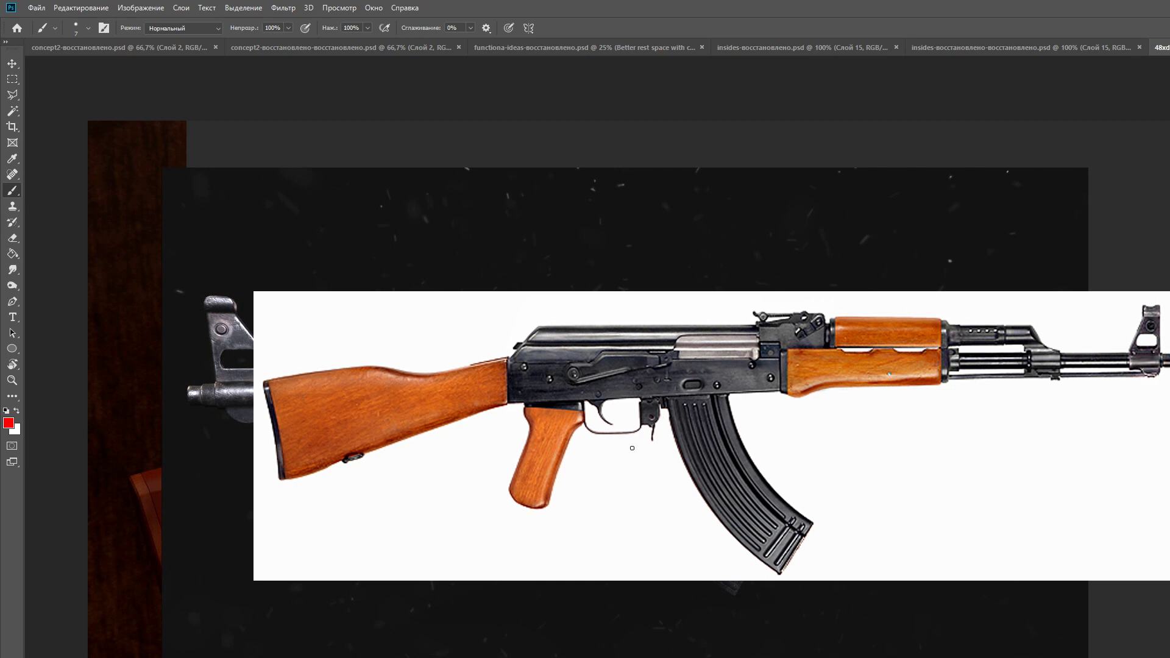
pyautogui.rightClick(762, 456)
pyautogui.moveTo(809, 441); pyautogui.dragTo(711, 432)
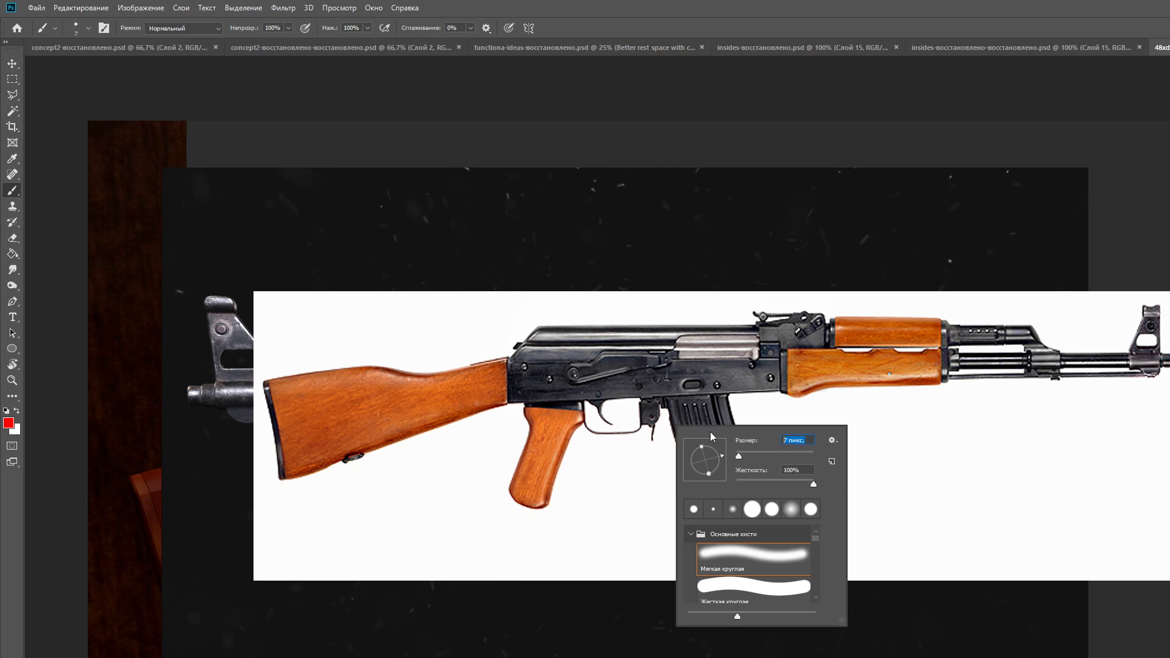
pyautogui.write('4')
pyautogui.press('Return')
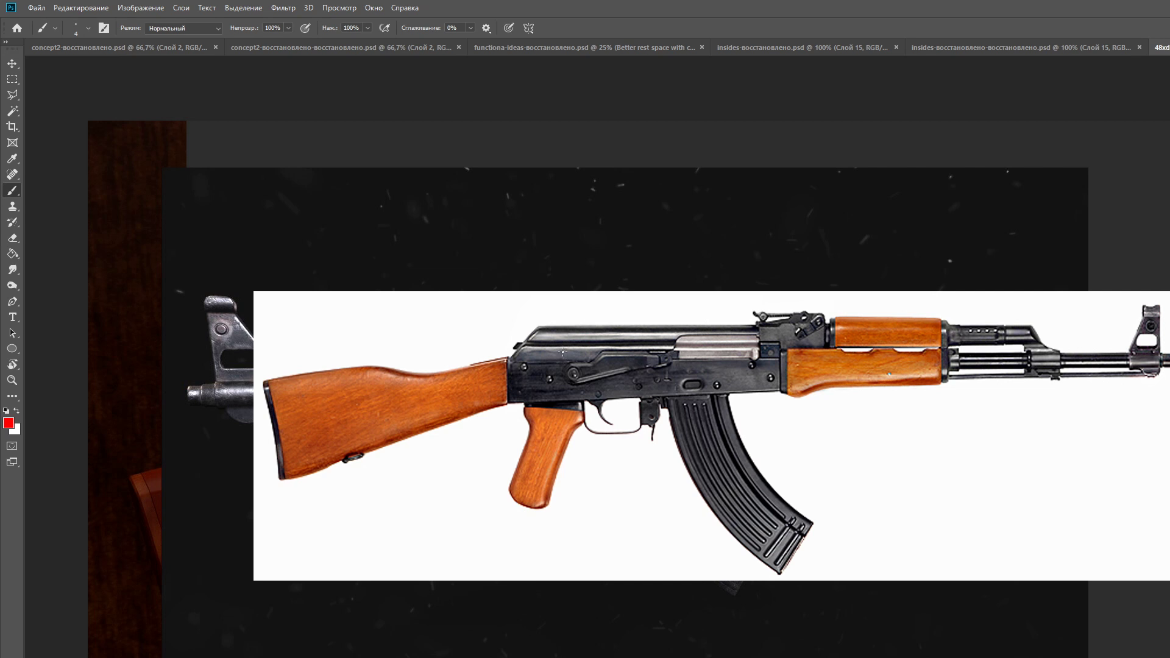
pyautogui.keyDown('shift'); pyautogui.click(673, 350); pyautogui.keyUp('shift')
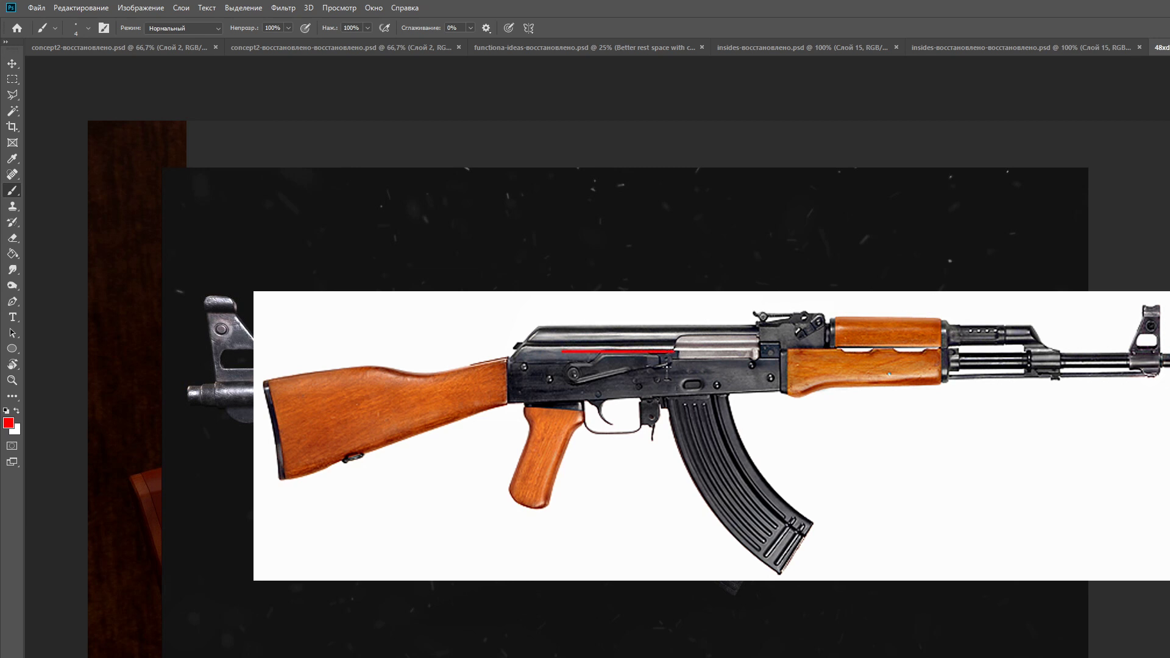
pyautogui.hotkey('ctrl', 'z')
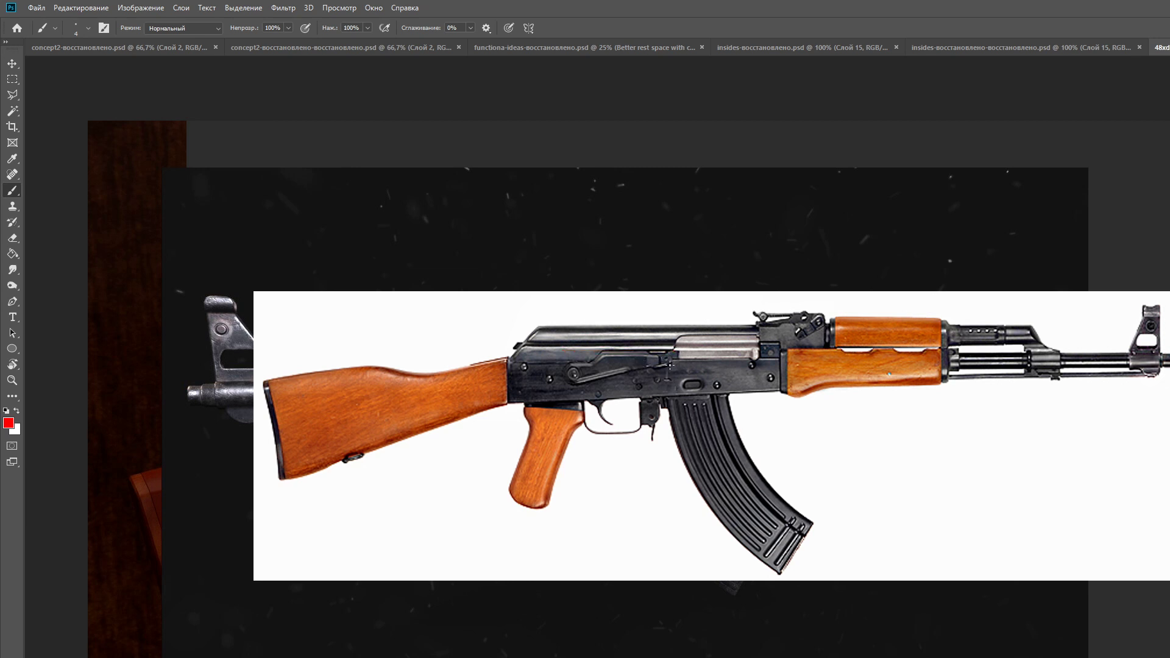
# Duplicate the safety lever section of the receiver and align the copy beside the original, up against the front handguard
pyautogui.press('m')
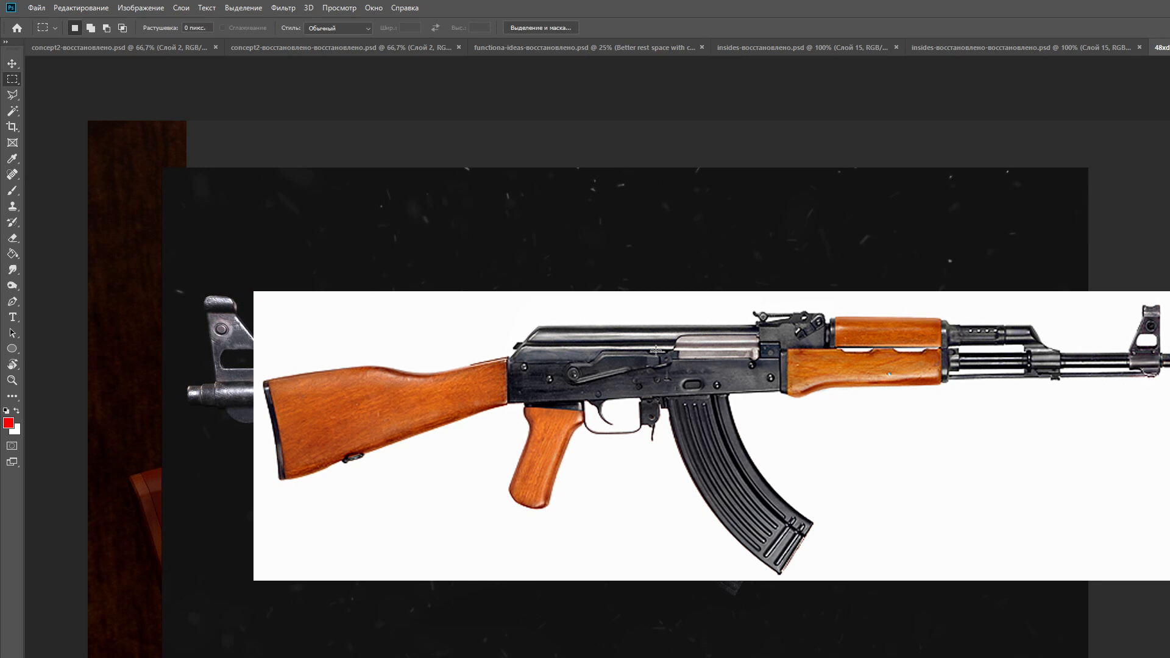
pyautogui.moveTo(677, 349); pyautogui.dragTo(560, 386)
pyautogui.press('v')
pyautogui.moveTo(649, 373)
pyautogui.mouseDown()
pyautogui.moveTo(679, 312)
pyautogui.moveTo(796, 378)
pyautogui.moveTo(746, 371)
pyautogui.mouseUp()
pyautogui.press('e')
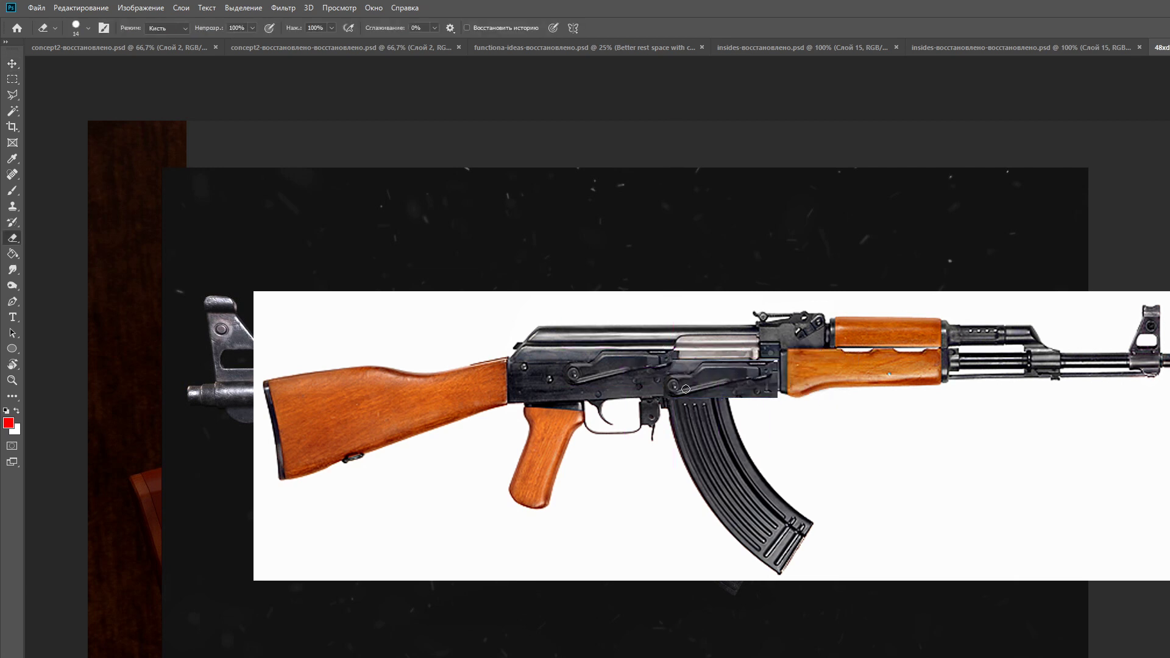
pyautogui.press('v')
pyautogui.moveTo(753, 369)
pyautogui.mouseDown()
pyautogui.moveTo(751, 414)
pyautogui.moveTo(582, 427)
pyautogui.moveTo(779, 351)
pyautogui.mouseUp()
pyautogui.press('e')
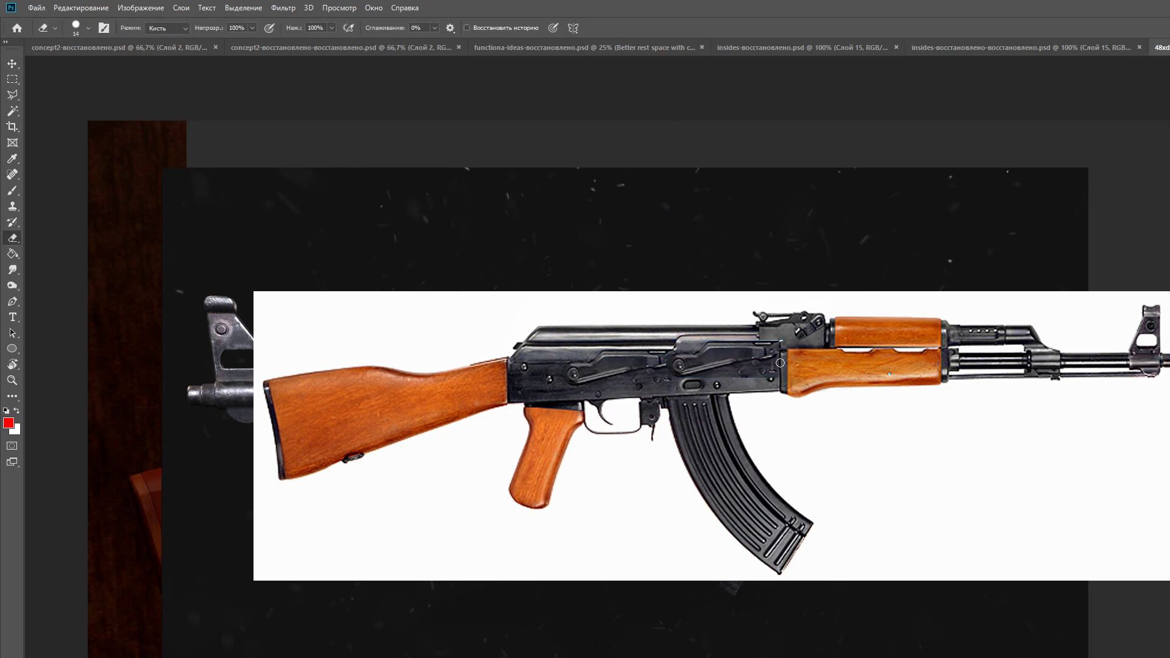
# Place another copy of the safety lever section over the joint between receiver and stock
pyautogui.moveTo(660, 387)
pyautogui.mouseDown()
pyautogui.moveTo(783, 374)
pyautogui.moveTo(539, 365)
pyautogui.mouseUp()
pyautogui.press('v')
pyautogui.press('w')
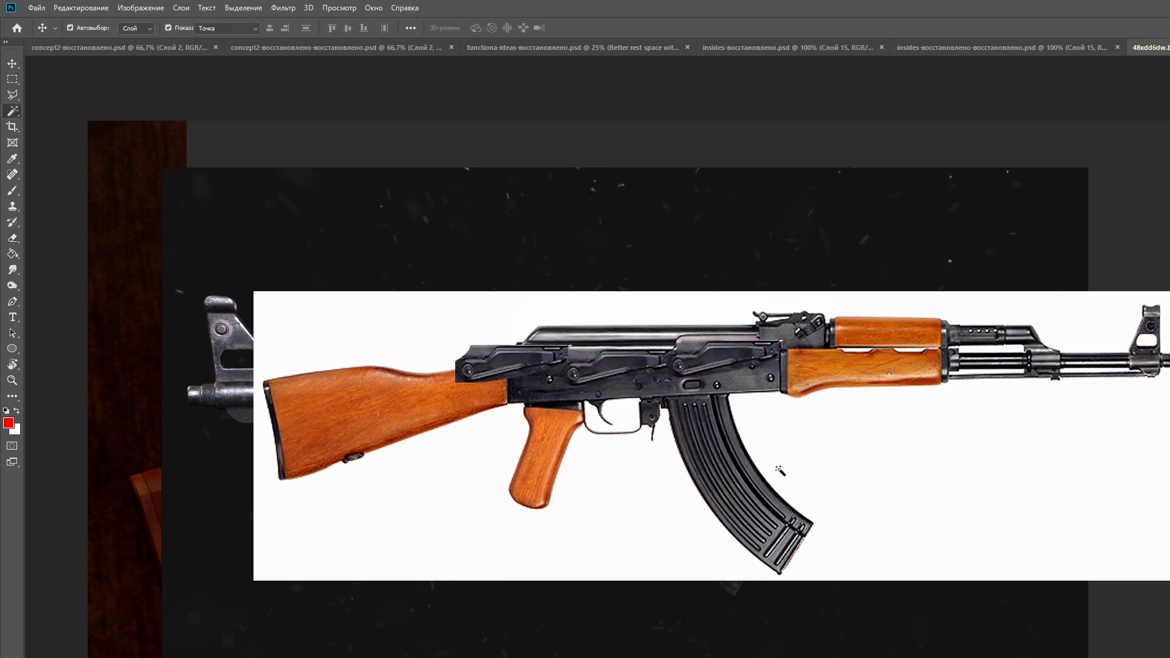
# Try outlining the receiver area holding the safety levers with a red rectangle, and undo the strokes
pyautogui.press('b')
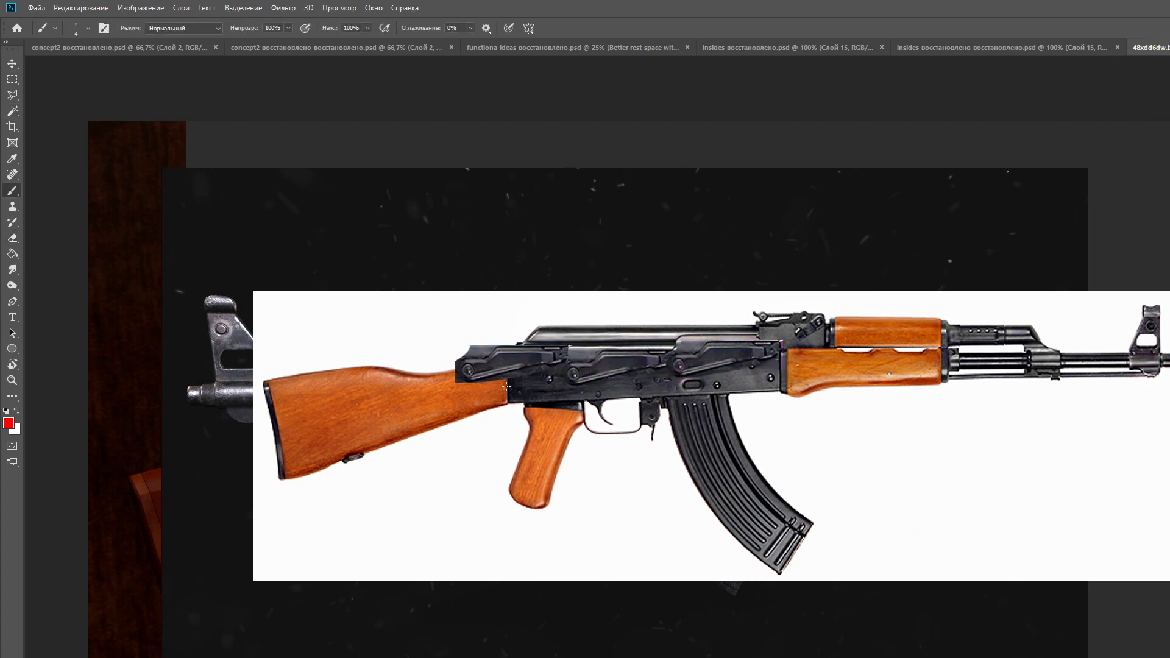
pyautogui.moveTo(507, 381)
pyautogui.mouseDown()
pyautogui.moveTo(507, 349)
pyautogui.moveTo(766, 361)
pyautogui.mouseUp()
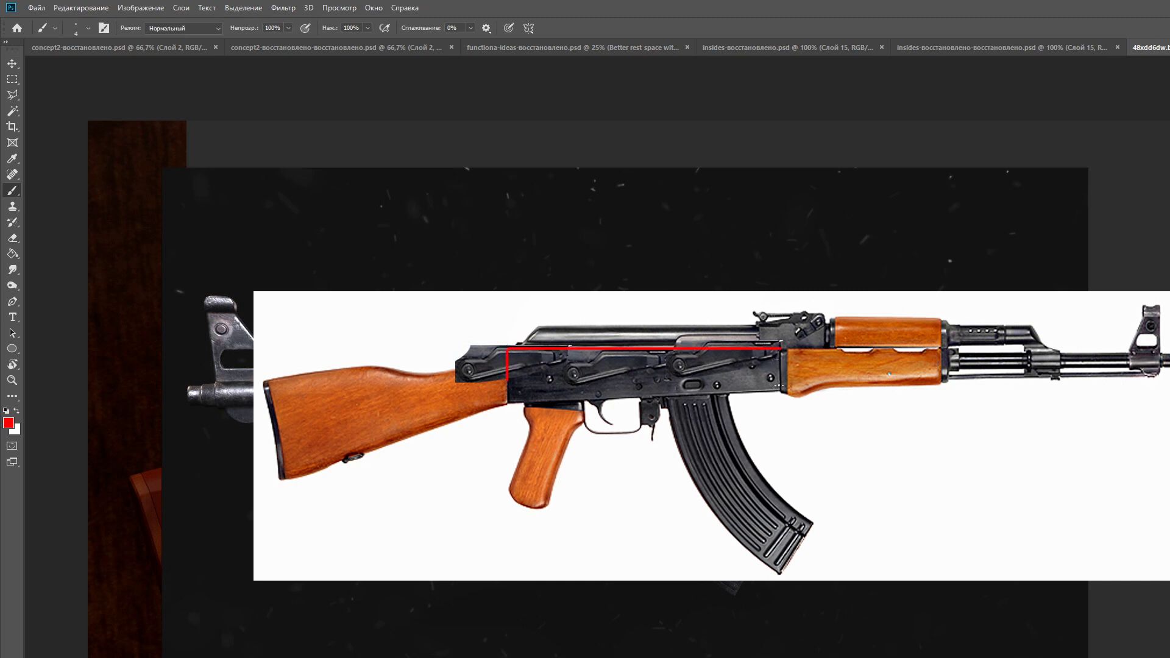
pyautogui.moveTo(512, 381)
pyautogui.mouseDown()
pyautogui.moveTo(781, 375)
pyautogui.moveTo(777, 343)
pyautogui.moveTo(780, 381)
pyautogui.mouseUp()
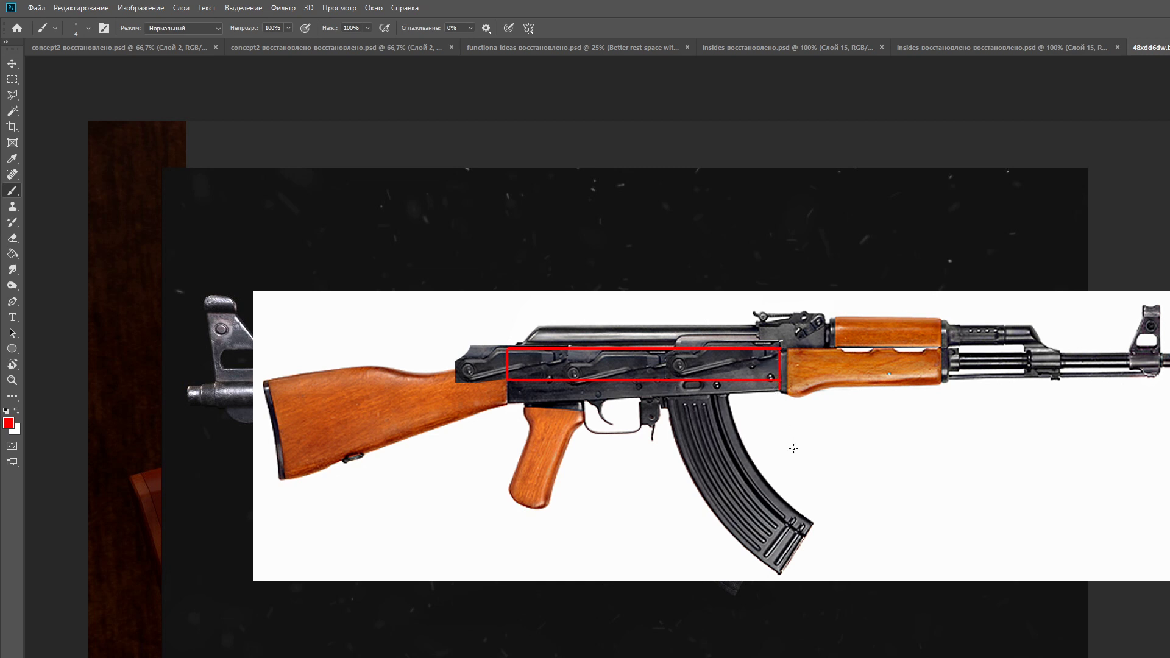
pyautogui.hotkey('ctrl', 'z')
pyautogui.hotkey('ctrl', 'z')
pyautogui.hotkey('ctrl', 'z')
pyautogui.press('v')
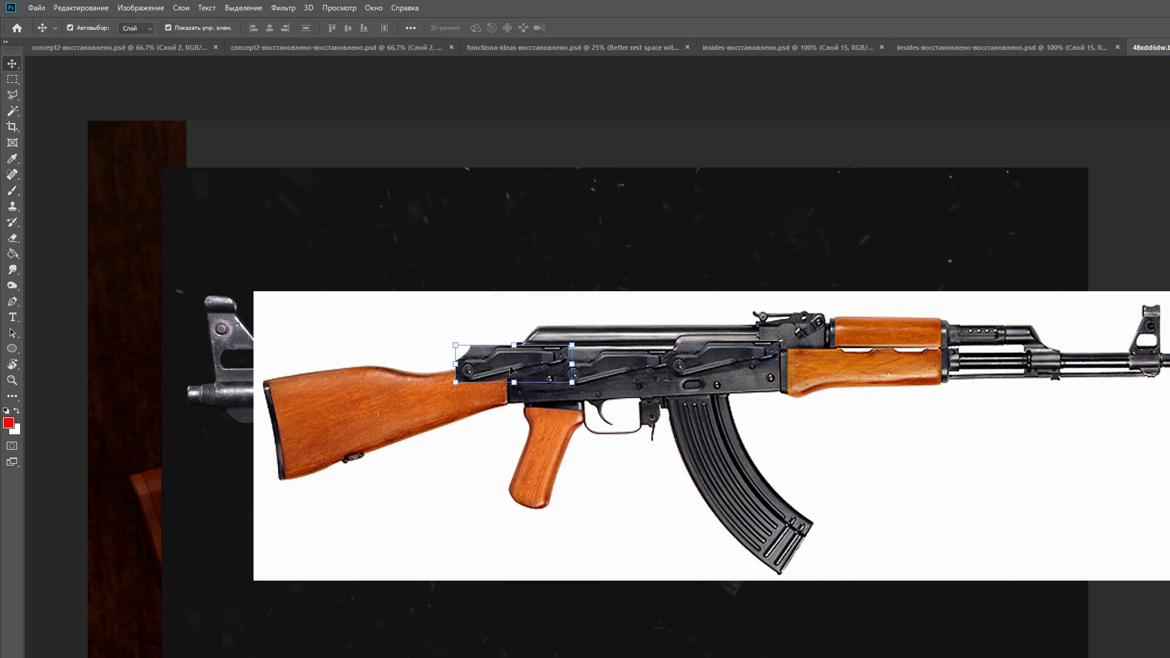
# Lay three safety lever copies in a row along the stock and try a red line above them
pyautogui.moveTo(566, 360); pyautogui.dragTo(279, 369)
pyautogui.press('b')
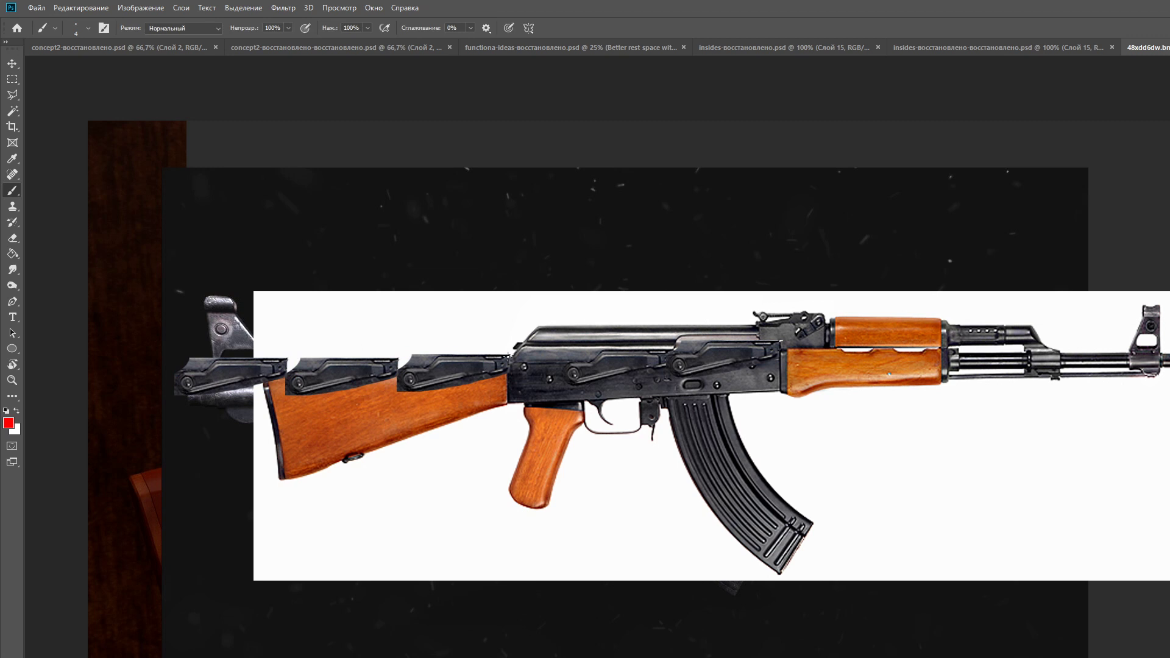
pyautogui.click(508, 349)
pyautogui.keyDown('shift'); pyautogui.click(285, 349); pyautogui.keyUp('shift')
pyautogui.keyDown('shift'); pyautogui.click(272, 356); pyautogui.keyUp('shift')
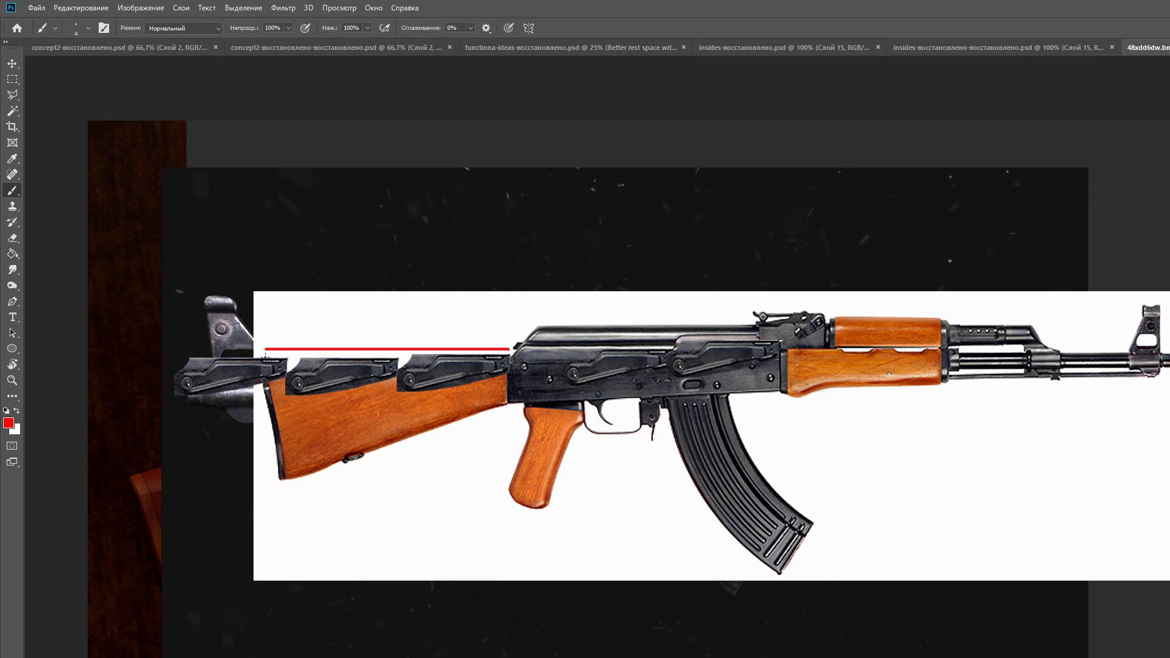
pyautogui.hotkey('ctrl', 'z')
pyautogui.hotkey('ctrl', 'z')
pyautogui.hotkey('ctrl', 'z')
# Try marking both ends of the stock with short vertical red lines, and undo the marks
pyautogui.click(263, 353)
pyautogui.keyDown('shift'); pyautogui.click(263, 390); pyautogui.keyUp('shift')
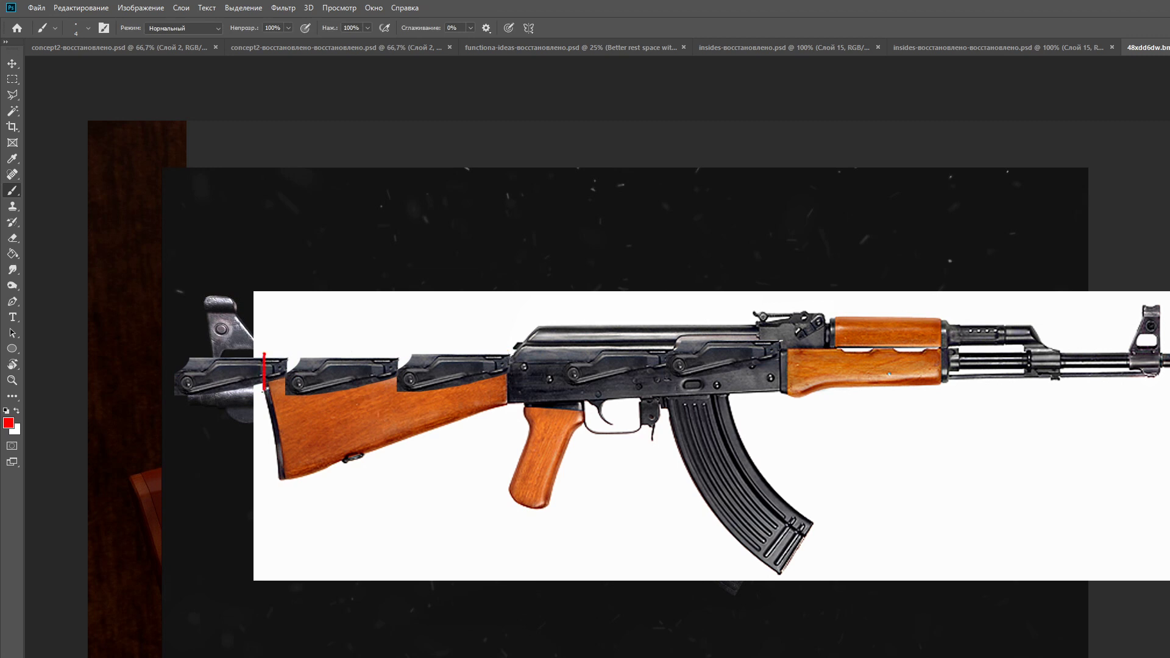
pyautogui.click(506, 345)
pyautogui.keyDown('shift'); pyautogui.click(506, 374); pyautogui.keyUp('shift')
pyautogui.press('v')
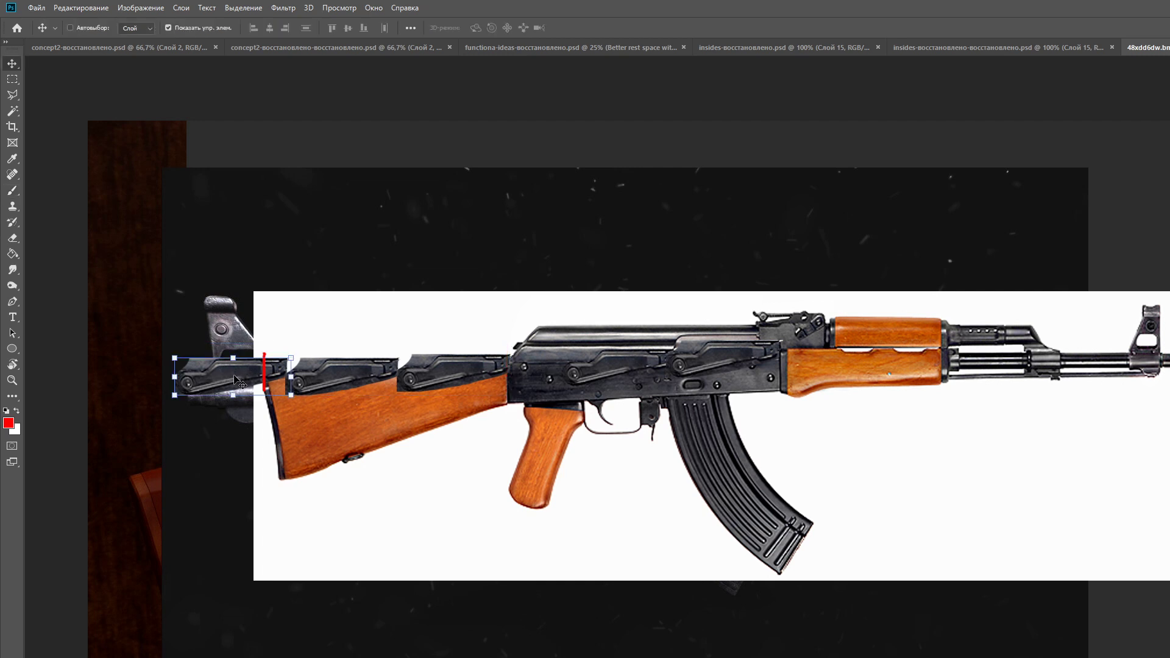
pyautogui.hotkey('ctrl', 'z')
# Try repeating the wooden stock in a row along the rifle photo, and undo the stock copies
pyautogui.click(452, 420)
pyautogui.press('m')
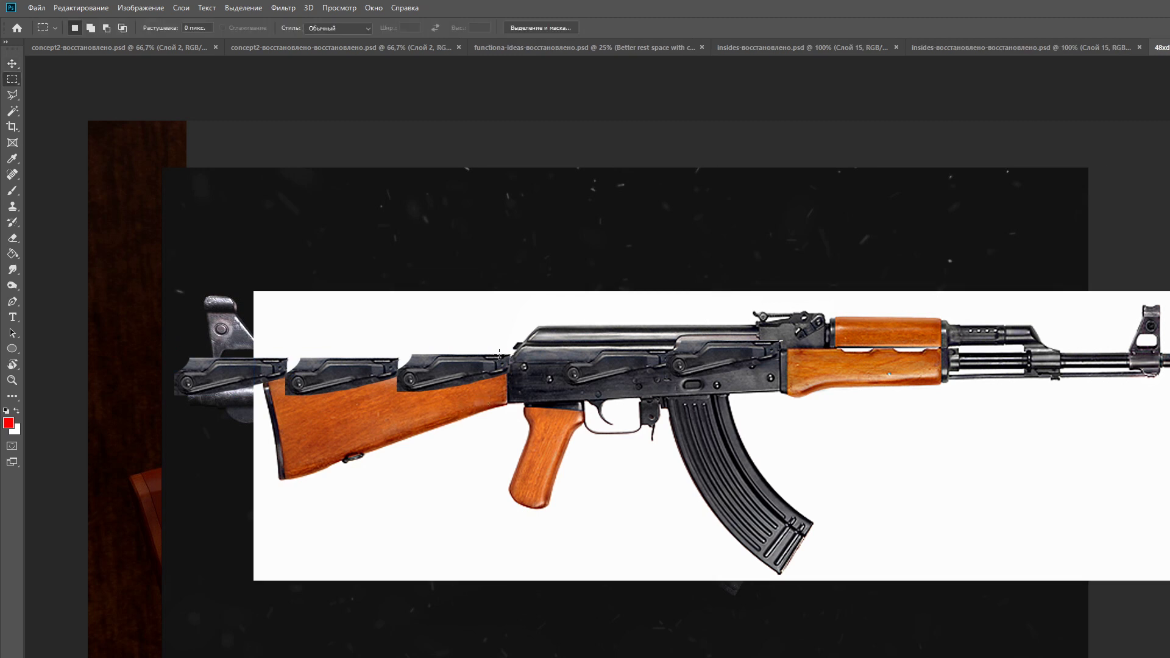
pyautogui.moveTo(505, 352); pyautogui.dragTo(261, 498)
pyautogui.press('v')
pyautogui.moveTo(408, 408); pyautogui.dragTo(1064, 466)
pyautogui.press('w')
pyautogui.press('v')
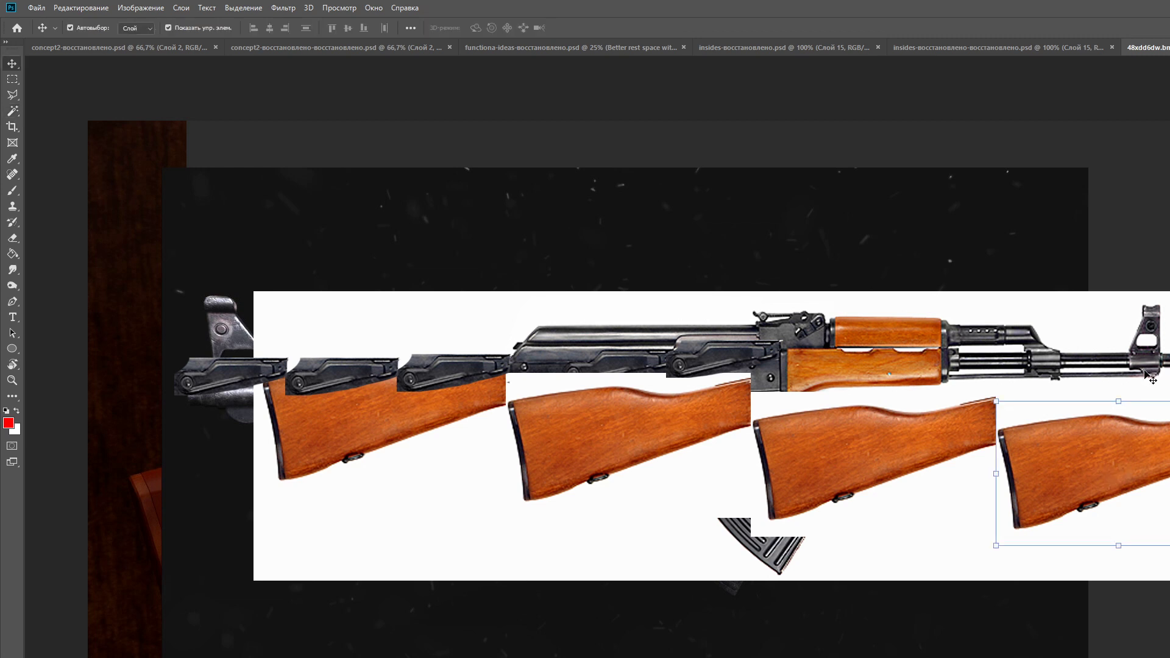
pyautogui.hotkey('ctrl', 'z')
pyautogui.hotkey('ctrl', 'z')
pyautogui.hotkey('ctrl', 'z')
pyautogui.hotkey('ctrl', 'z')
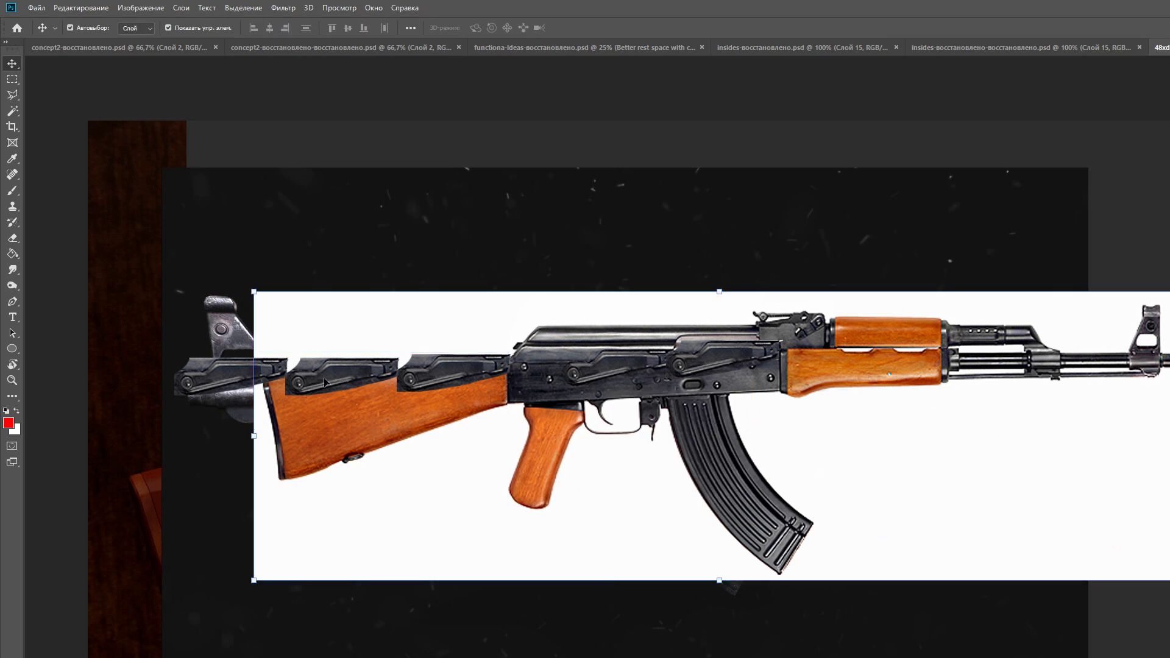
# Try moving a safety lever copy onto the receiver, and undo the lever copies laid over the stock
pyautogui.click(226, 376)
pyautogui.moveTo(237, 382); pyautogui.dragTo(563, 344)
pyautogui.hotkey('ctrl', 'z')
pyautogui.hotkey('ctrl', 'z')
pyautogui.hotkey('ctrl', 'z')
pyautogui.hotkey('ctrl', 'z')
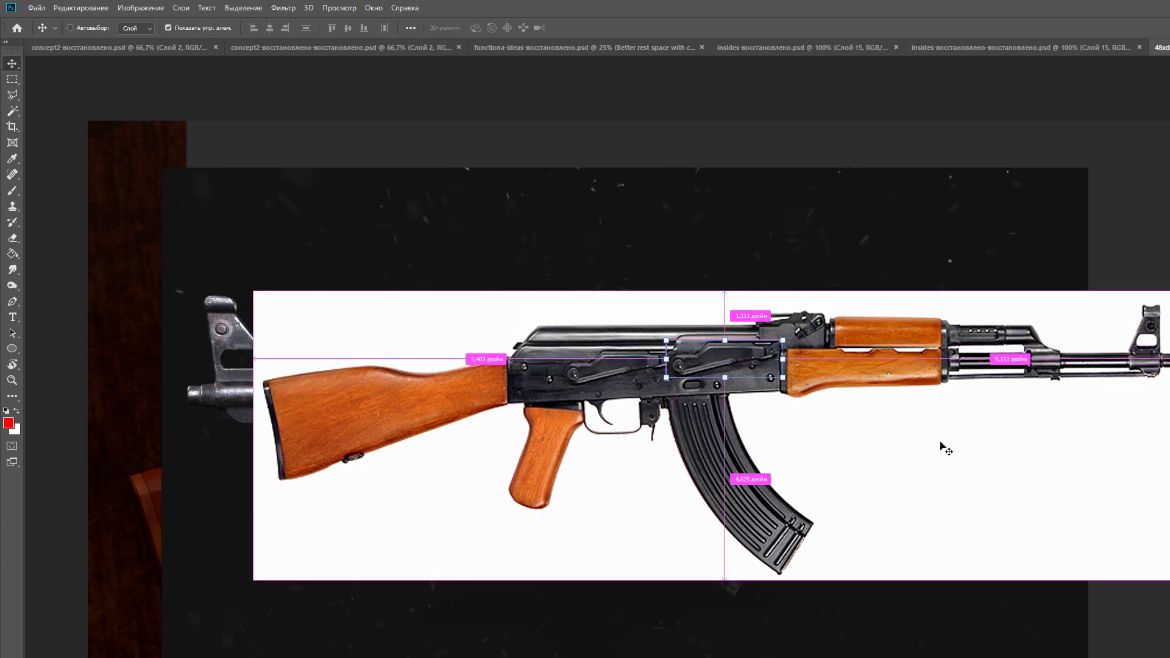
# Trace the magazine catch and the trigger with red brush strokes
pyautogui.press('w')
pyautogui.press('m')
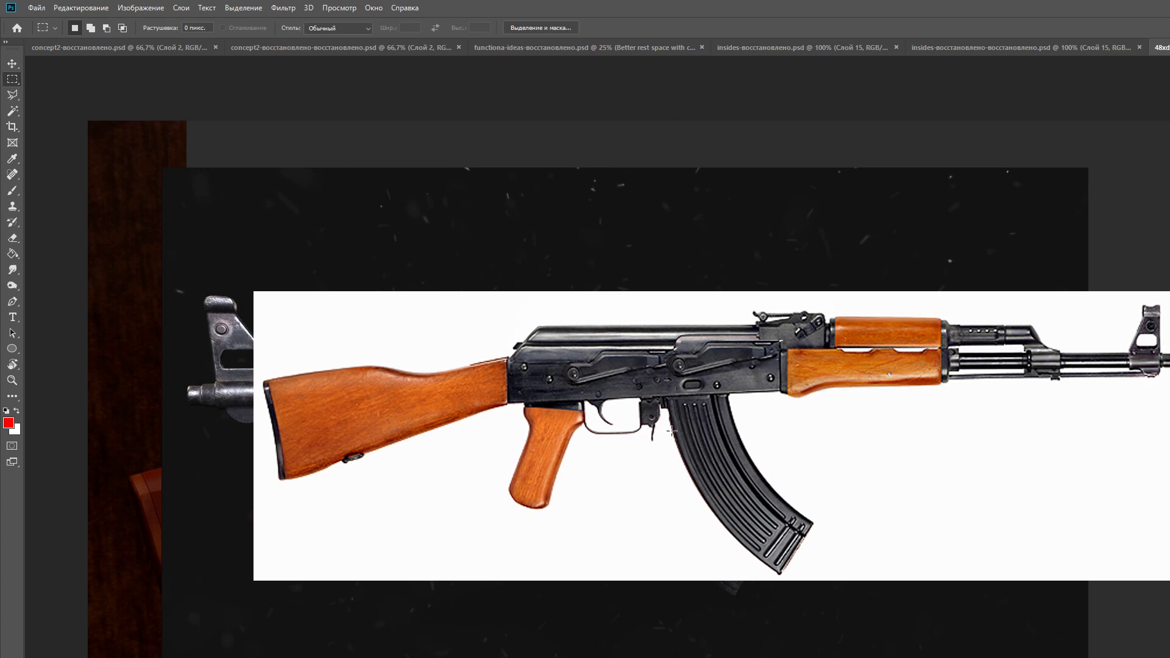
pyautogui.press('b')
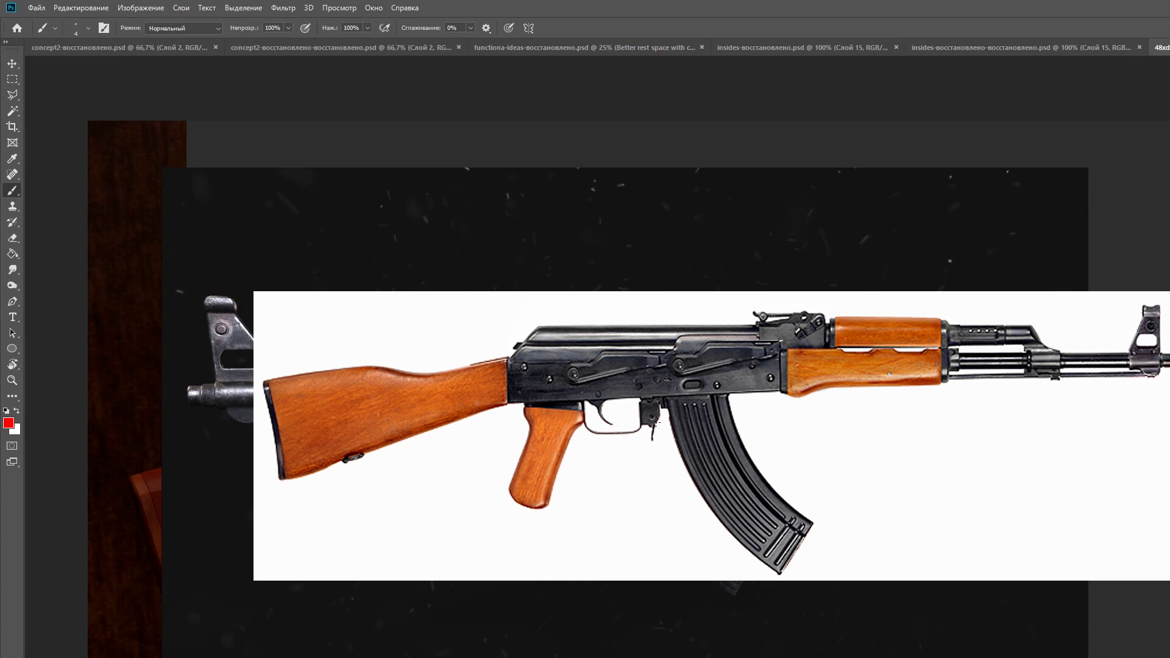
pyautogui.moveTo(654, 421); pyautogui.dragTo(653, 439)
pyautogui.moveTo(658, 420); pyautogui.dragTo(660, 400)
pyautogui.moveTo(613, 423); pyautogui.dragTo(598, 402)
pyautogui.hotkey('ctrl', 'z')
pyautogui.moveTo(598, 398)
pyautogui.mouseDown()
pyautogui.moveTo(618, 433)
pyautogui.moveTo(609, 423)
pyautogui.mouseUp()
# Try duplicating the wooden pistol grip onto the receiver, and undo the copy
pyautogui.press('m')
pyautogui.moveTo(517, 393)
pyautogui.mouseDown()
pyautogui.moveTo(591, 507)
pyautogui.moveTo(561, 523)
pyautogui.moveTo(585, 529)
pyautogui.mouseUp()
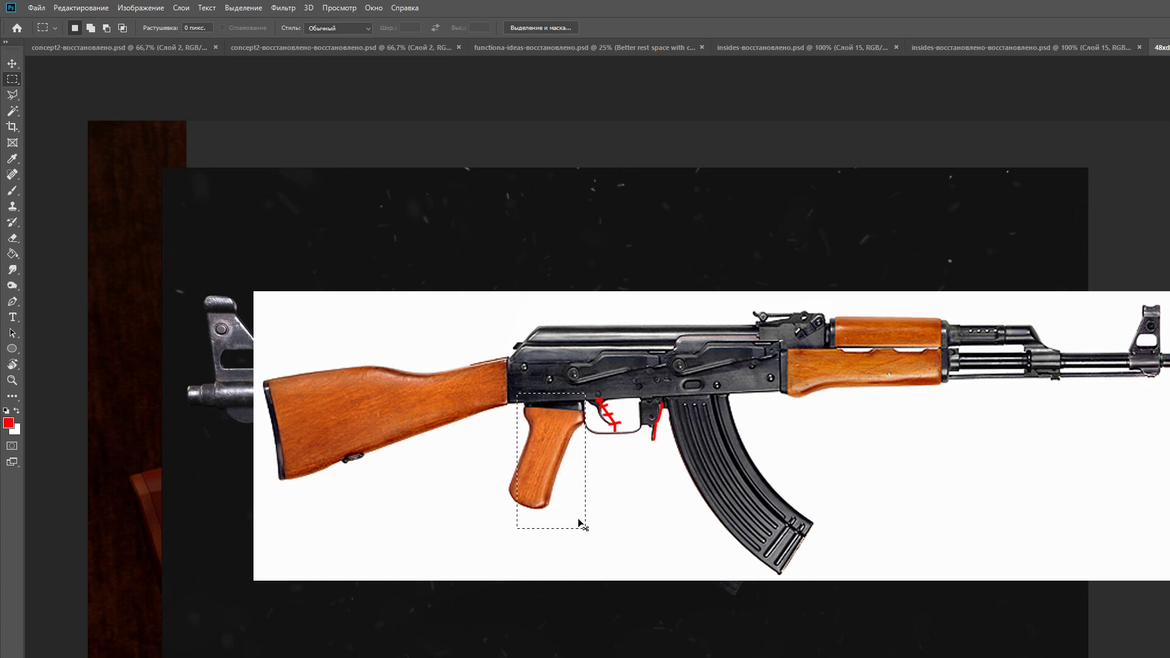
pyautogui.press('v')
pyautogui.moveTo(560, 439); pyautogui.dragTo(628, 352)
pyautogui.press('ctrl')
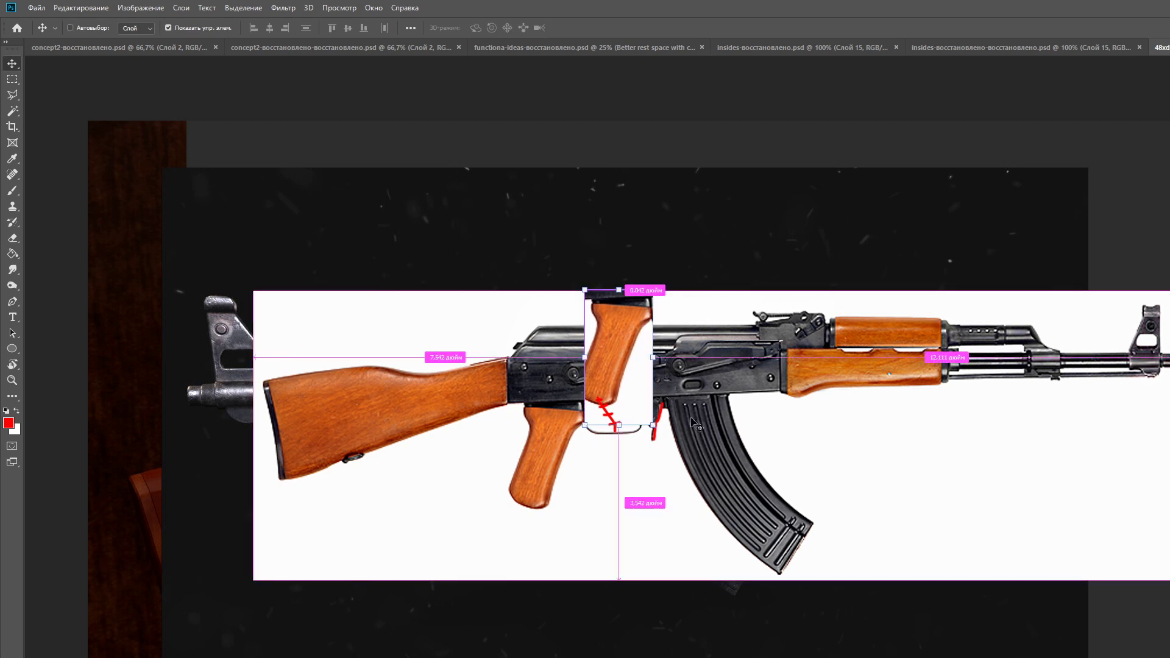
pyautogui.press('ctrl')
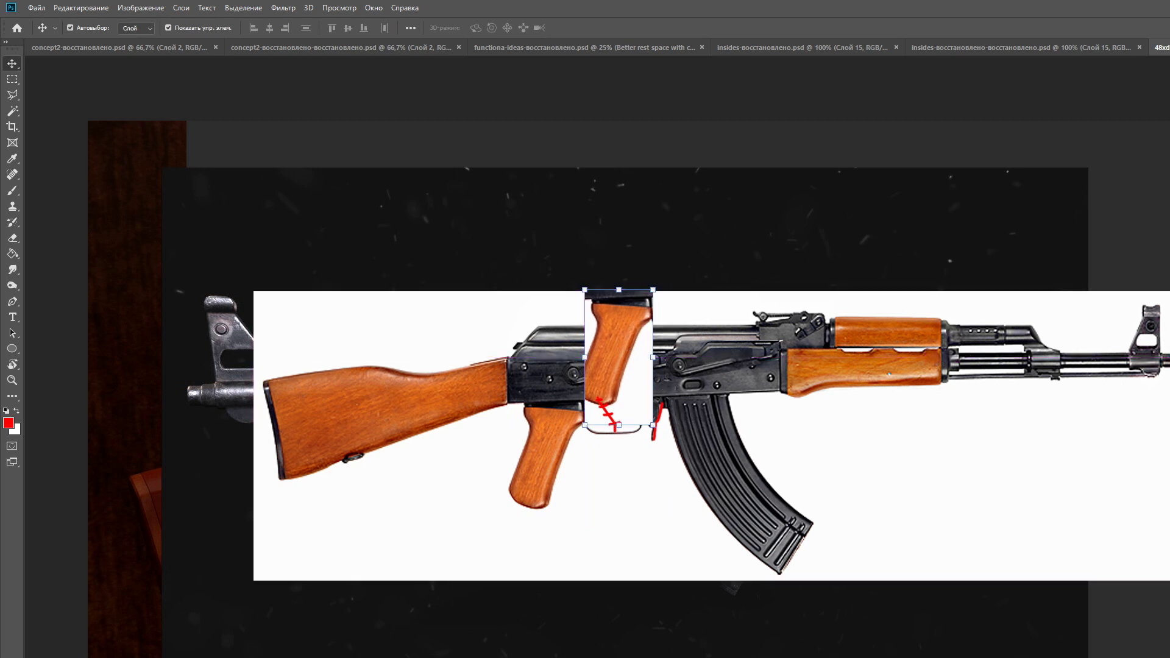
pyautogui.hotkey('ctrl', 'z')
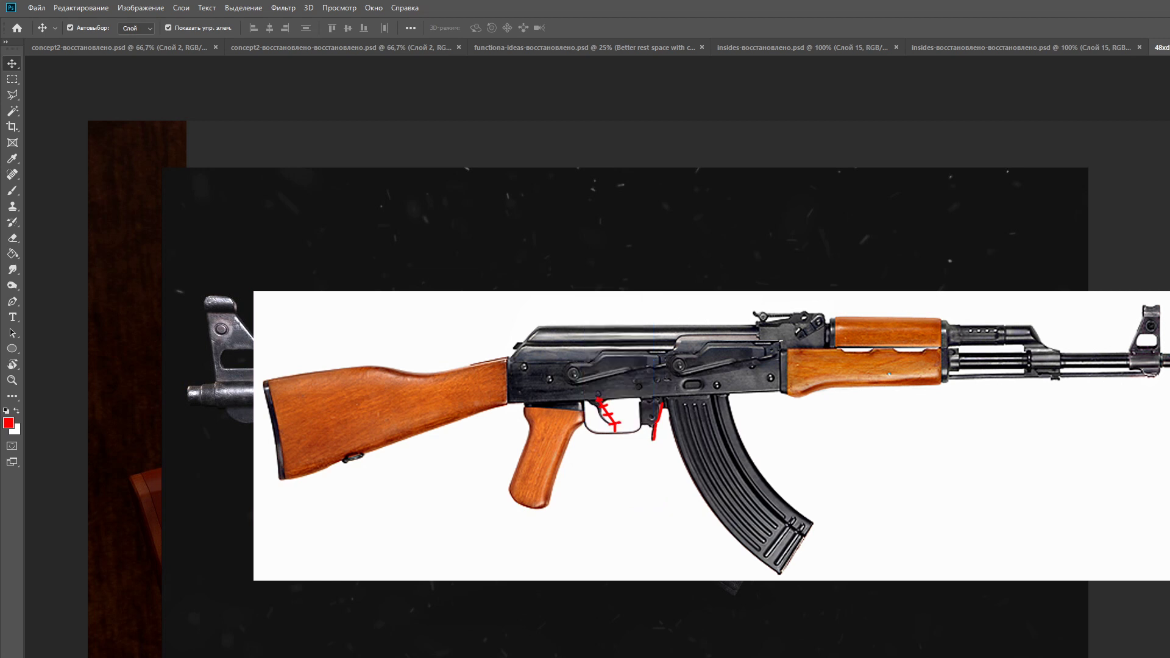
# Delete the white-background rifle photo covering the dark rifle render
pyautogui.press('Delete')
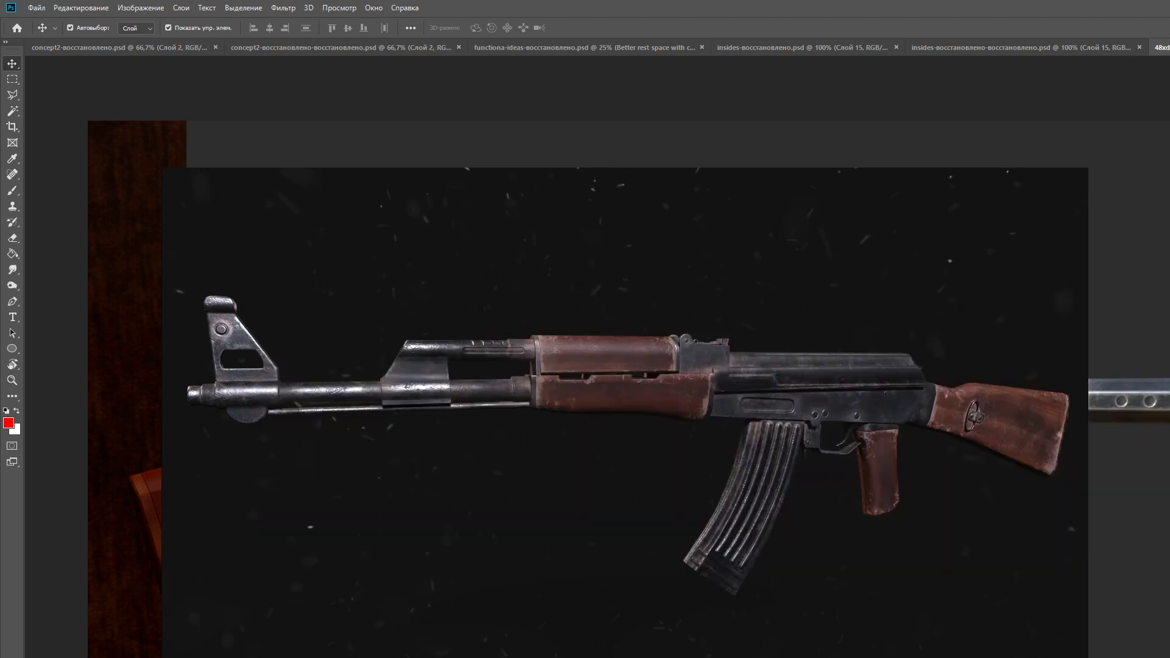
pyautogui.scroll(-2, 674, 448)
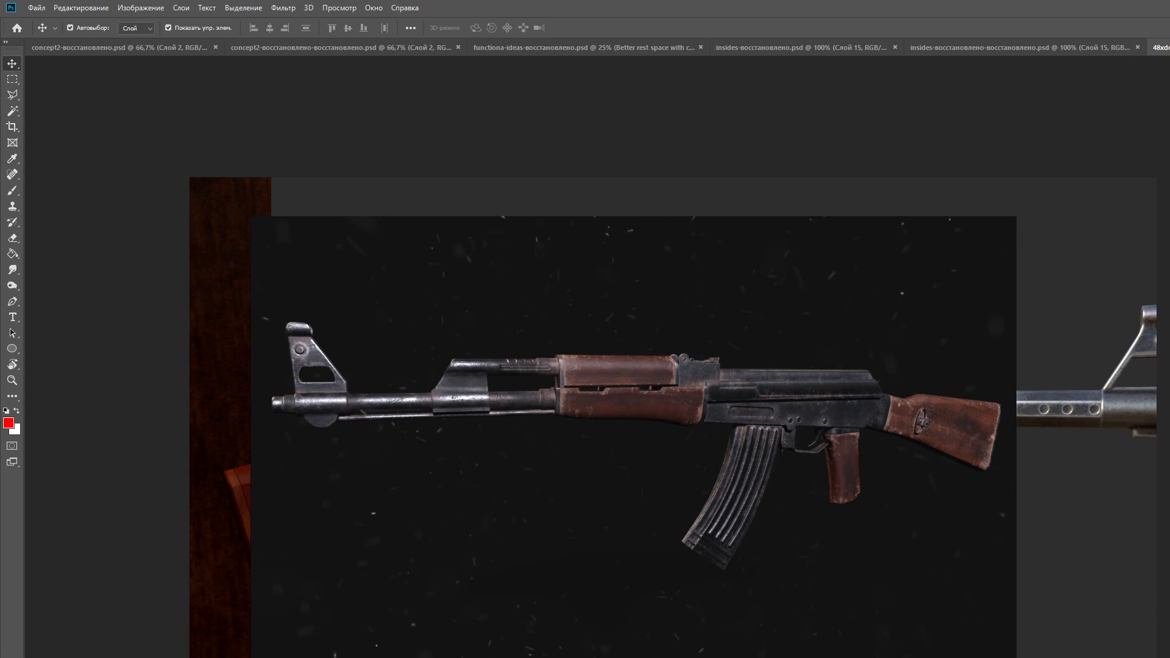
pyautogui.press('Delete')
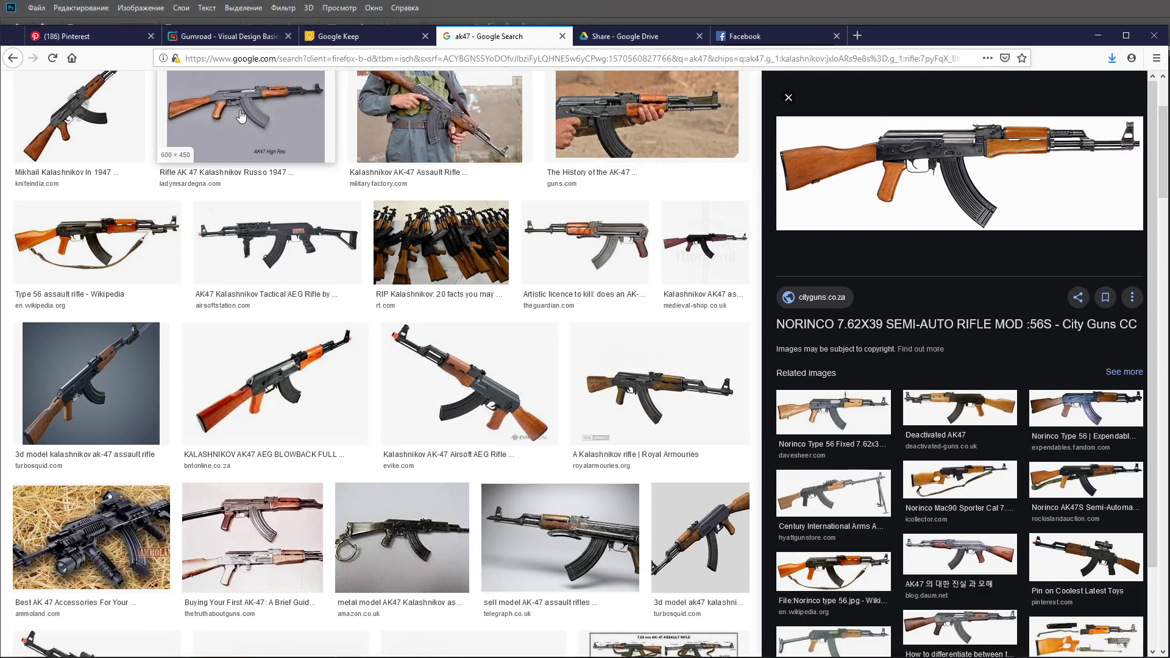
# Open the Halo 5 spaceships pin by Sparth from the mech board on Pinterest
pyautogui.click(99, 36)
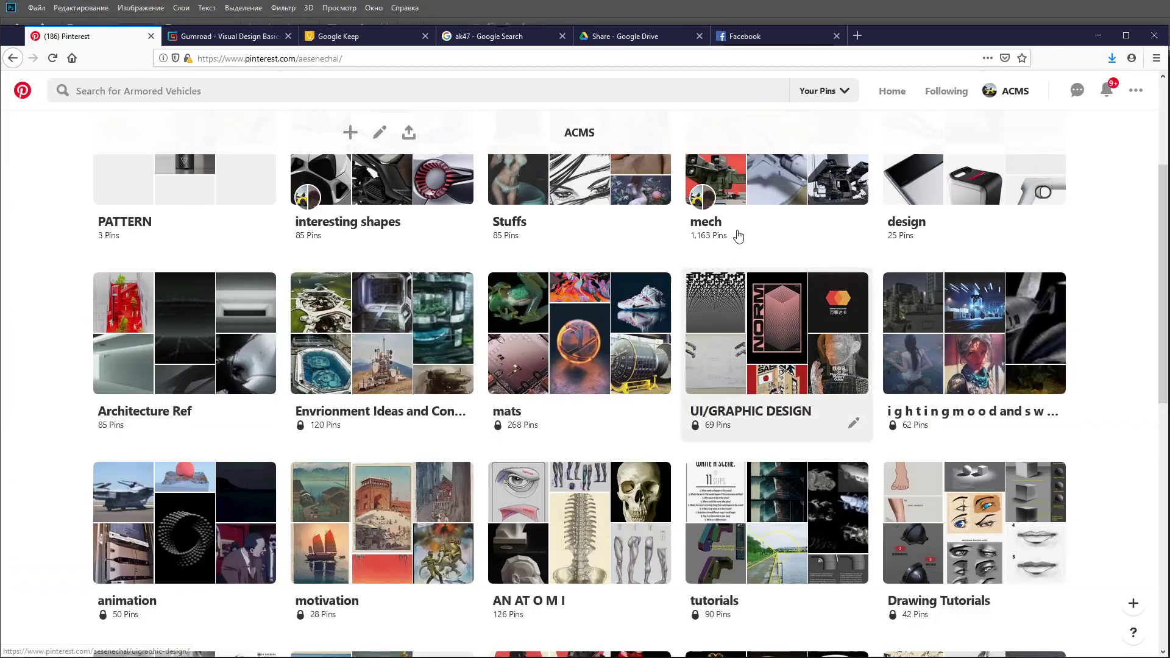
pyautogui.scroll(3, 741, 274)
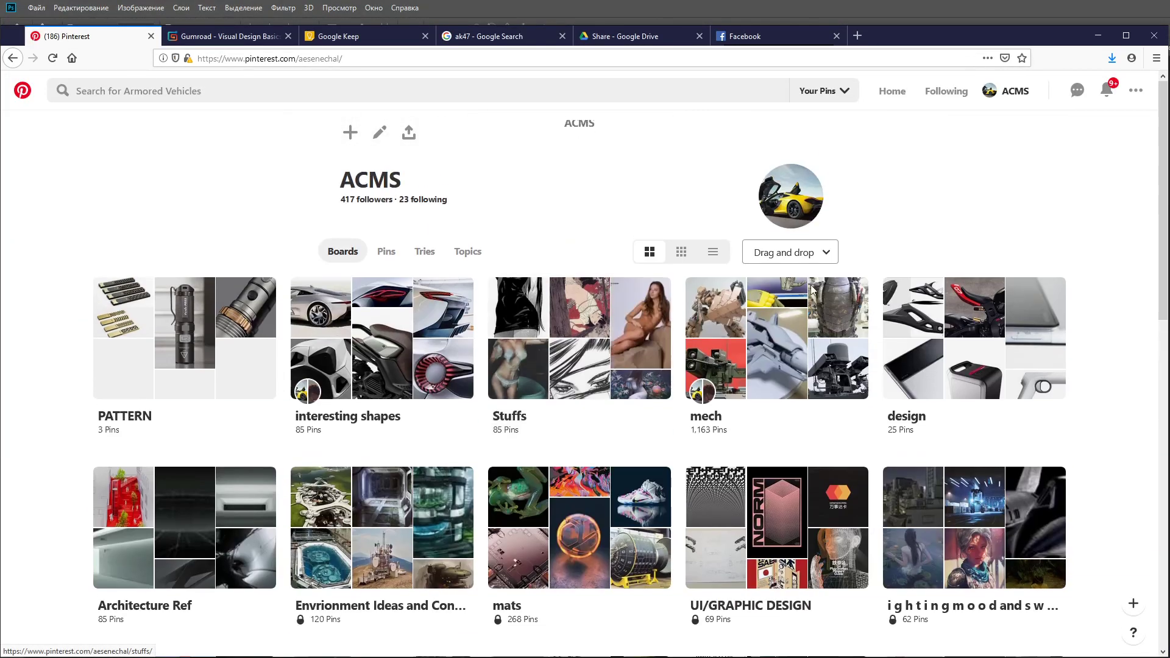
pyautogui.click(798, 362)
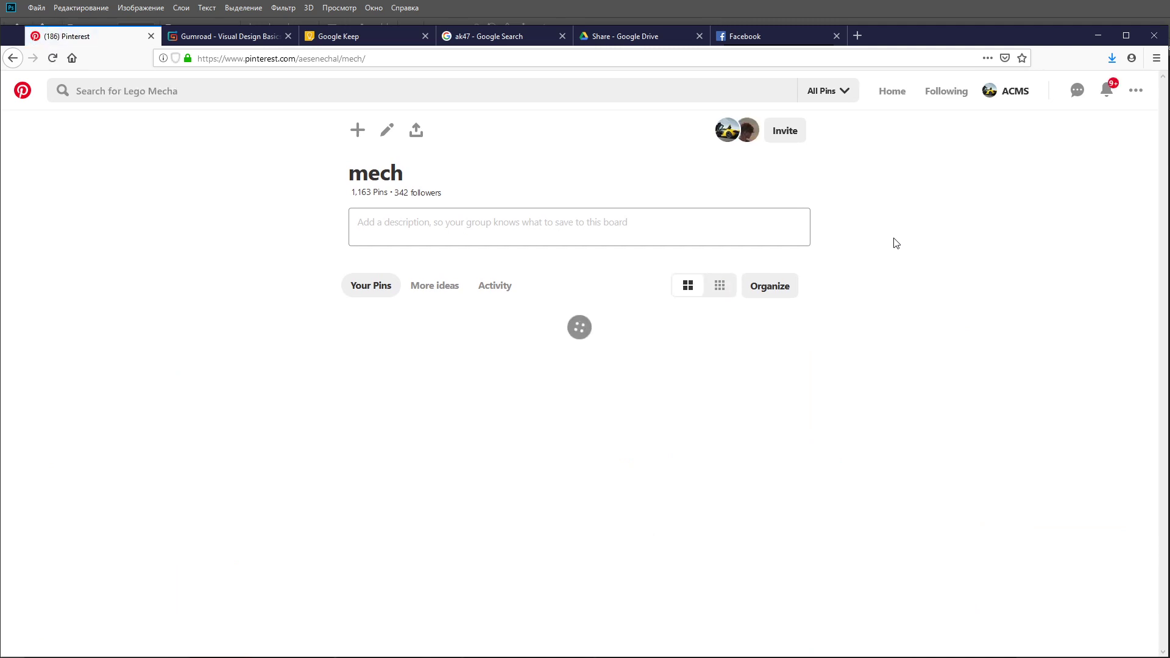
pyautogui.scroll(-3, 893, 240)
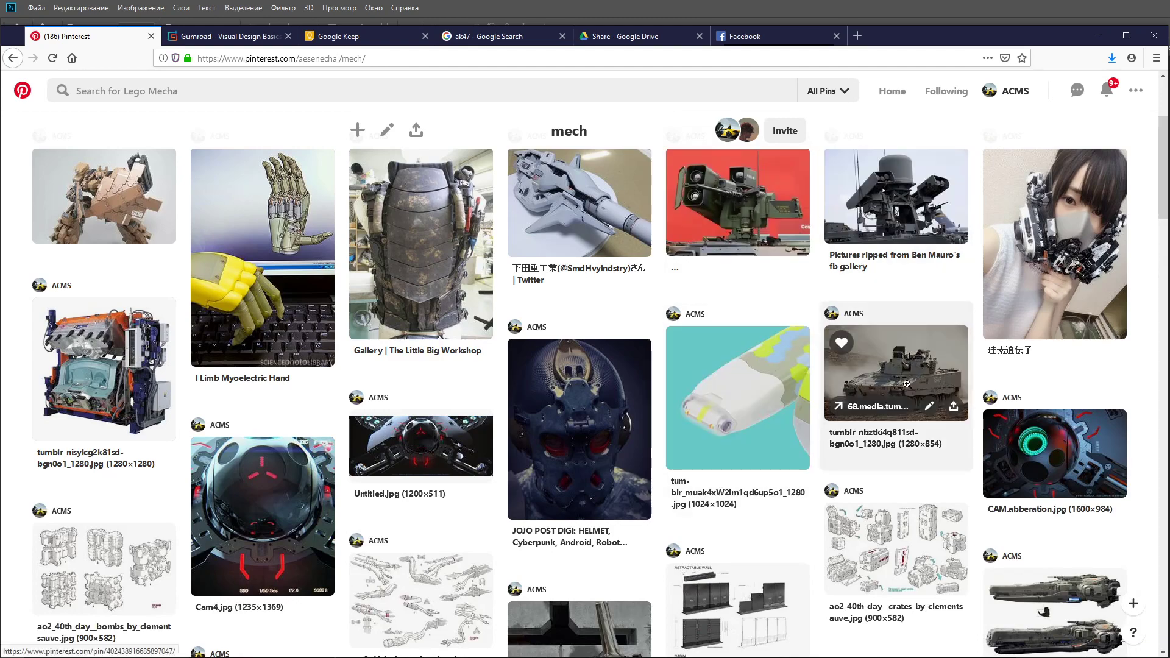
pyautogui.scroll(-2, 450, 433)
pyautogui.scroll(-2, 516, 504)
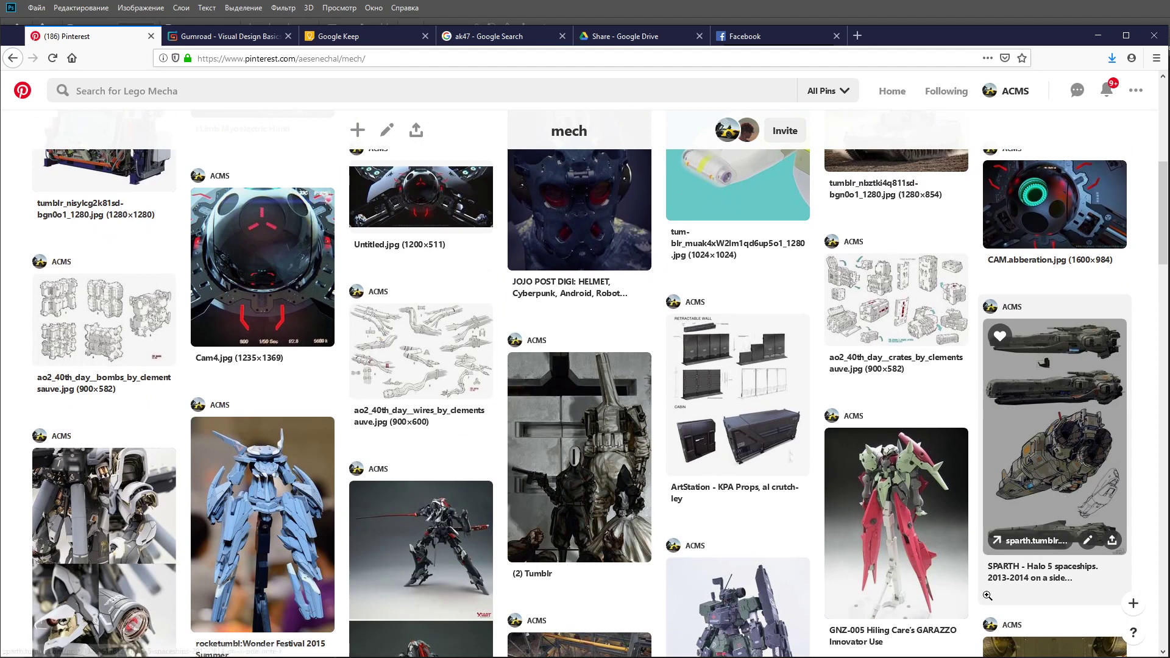
pyautogui.click(1050, 532)
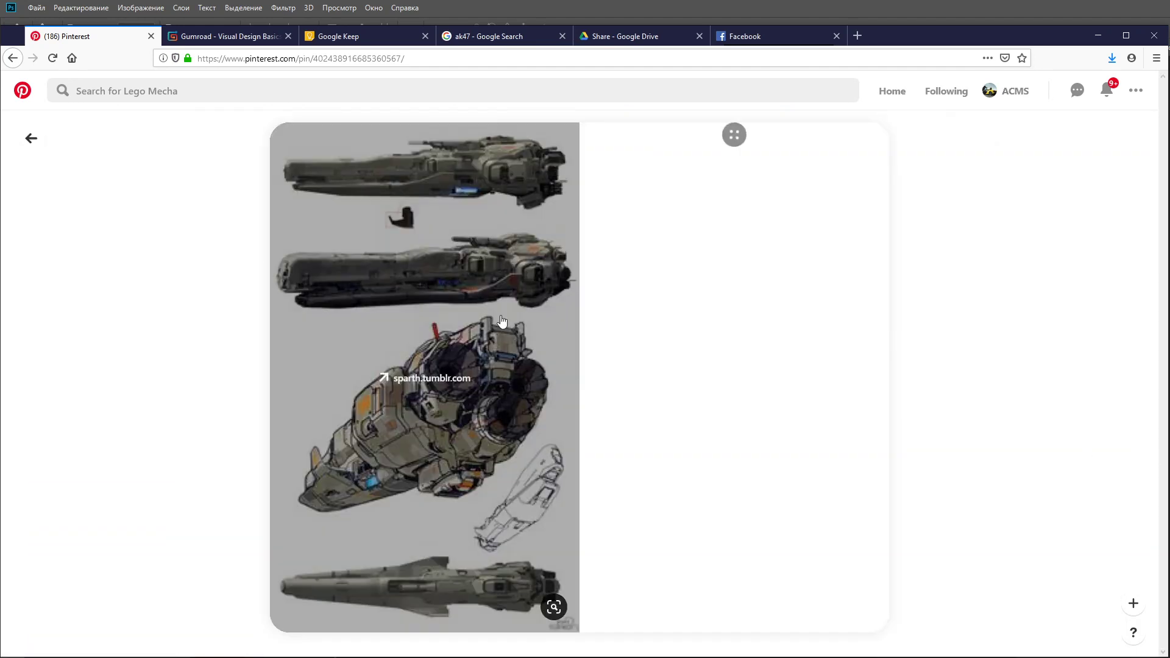
# Examine the related spaceship designs suggested beneath the Halo 5 spaceships pin
pyautogui.scroll(-4, 488, 303)
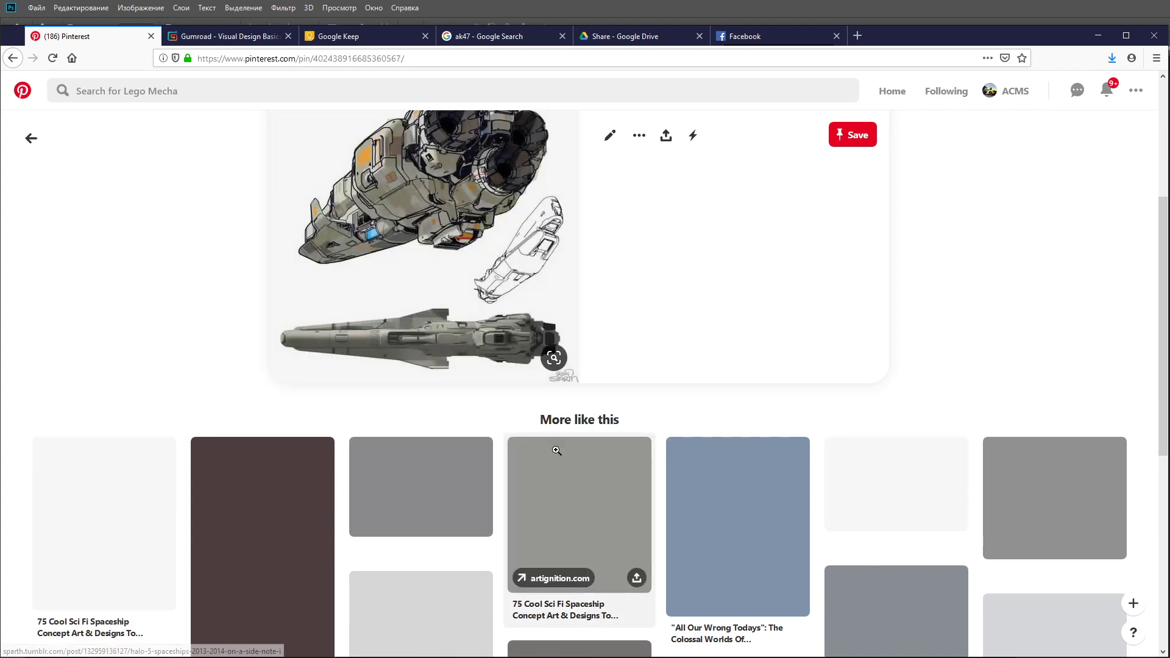
pyautogui.scroll(4, 384, 326)
pyautogui.scroll(-7, 539, 465)
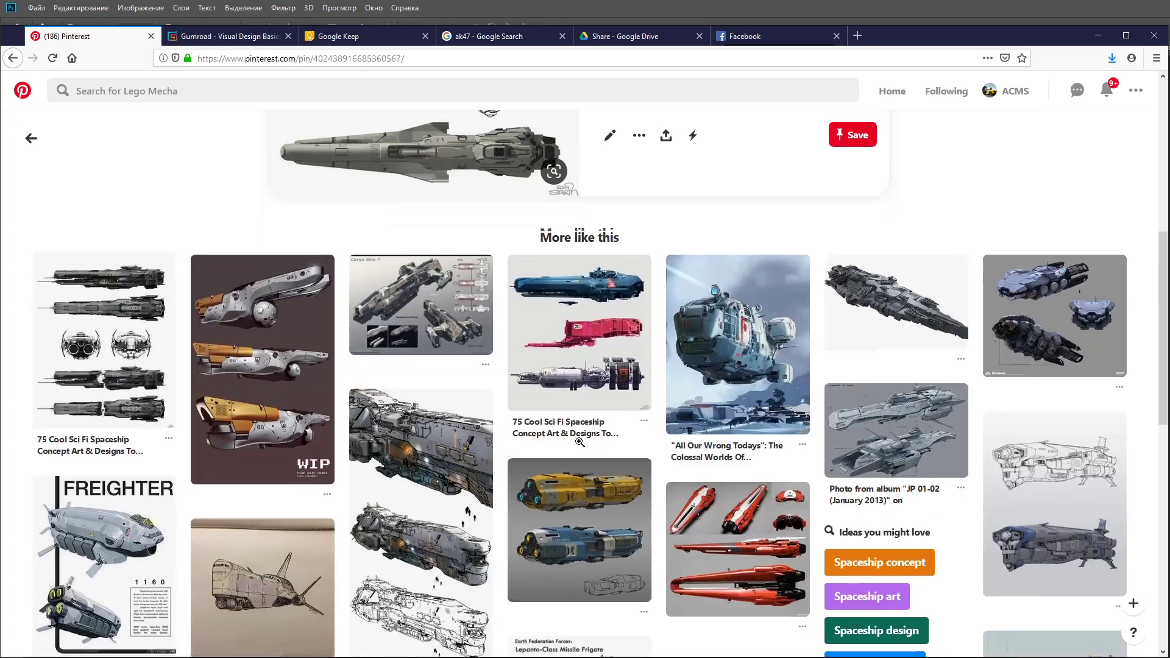
pyautogui.scroll(-8, 579, 487)
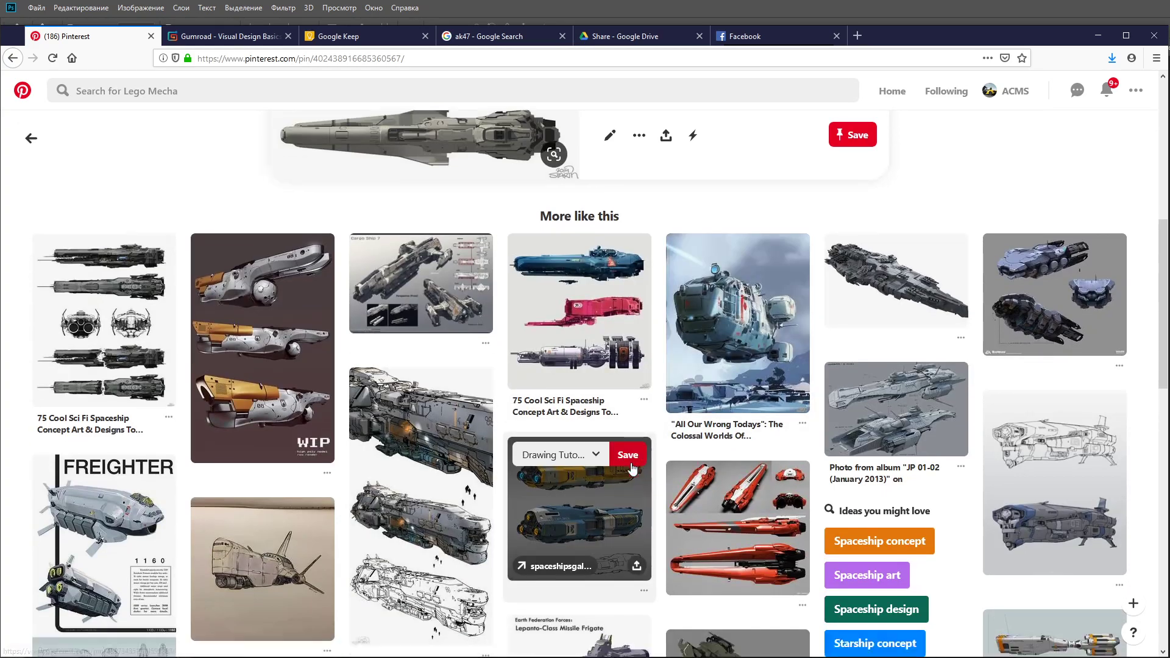
pyautogui.scroll(-6, 771, 486)
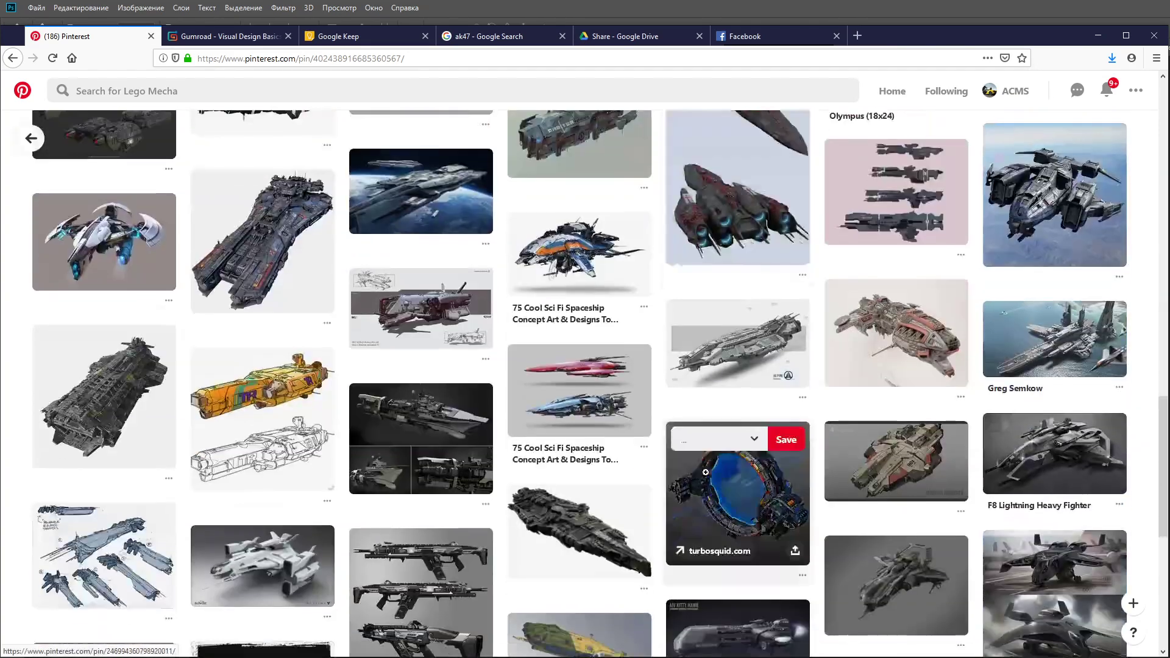
pyautogui.scroll(20, 622, 470)
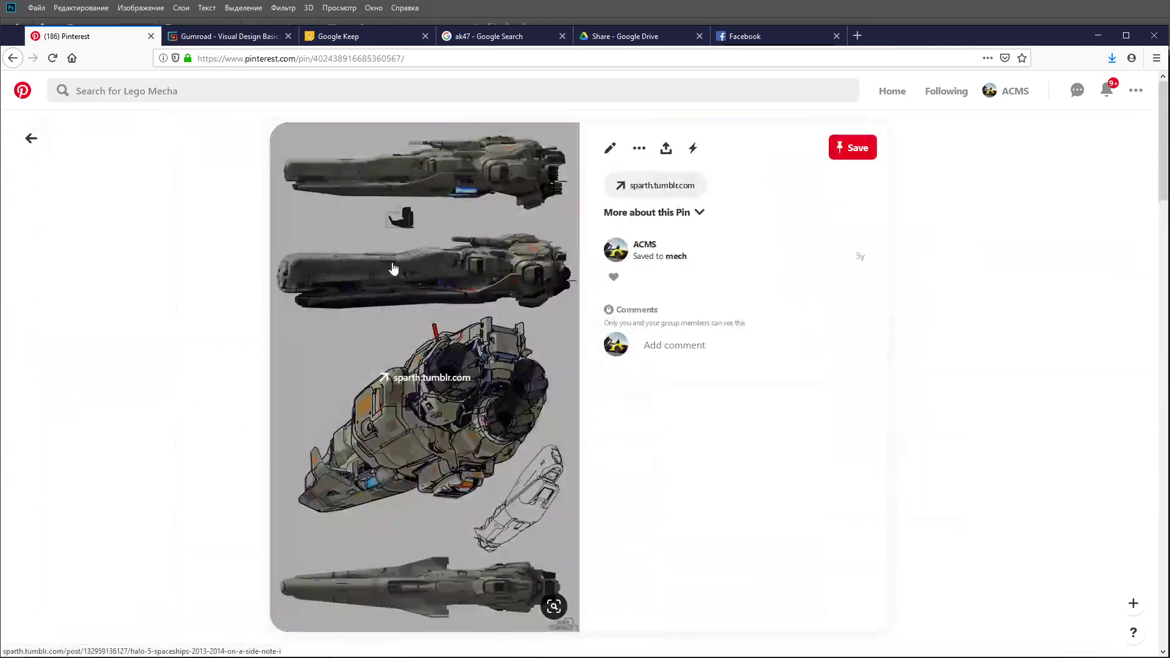
# Bring the spaceship sheet from Pinterest into the Photoshop document, placing it over the middle of the AK-47 photo
pyautogui.moveTo(393, 270); pyautogui.dragTo(948, 657)
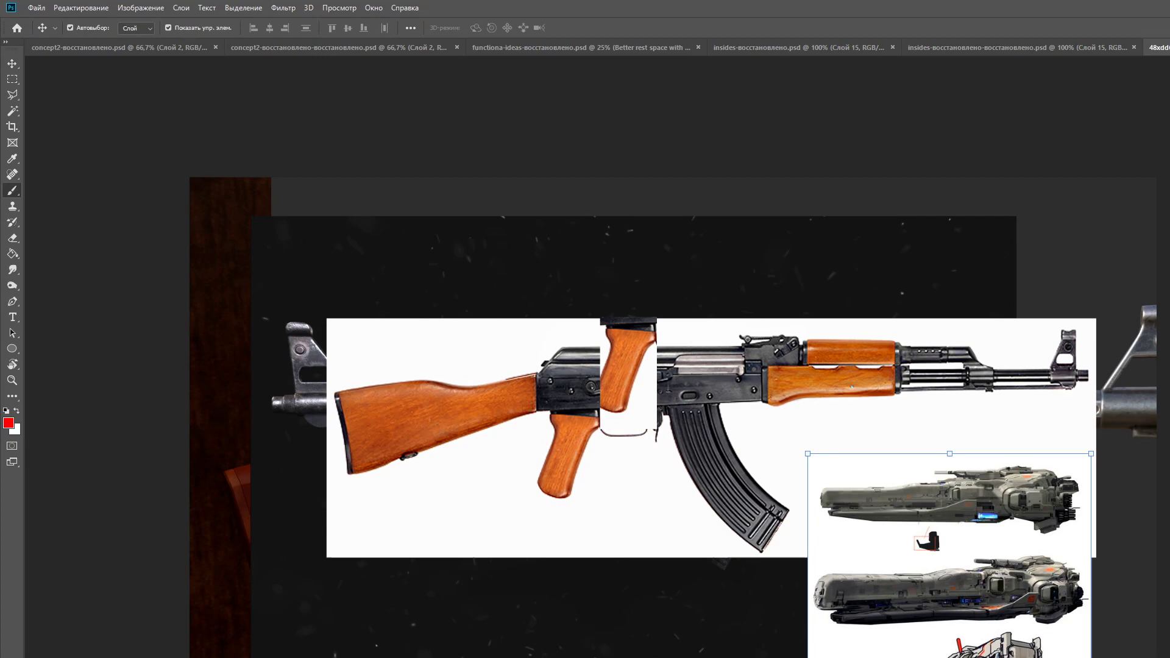
pyautogui.moveTo(1036, 541); pyautogui.dragTo(696, 255)
pyautogui.scroll(4, 696, 255)
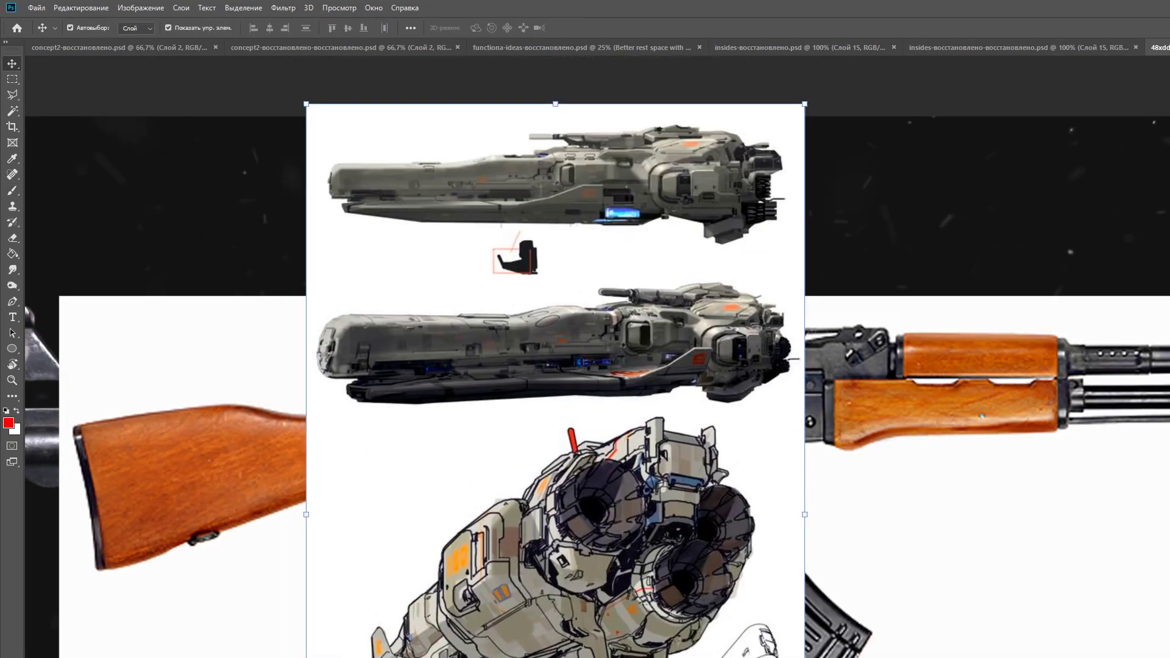
pyautogui.press('Return')
# Duplicate the rear hull panel of the uppermost ship and place the copies directly above and below the original
pyautogui.press('b')
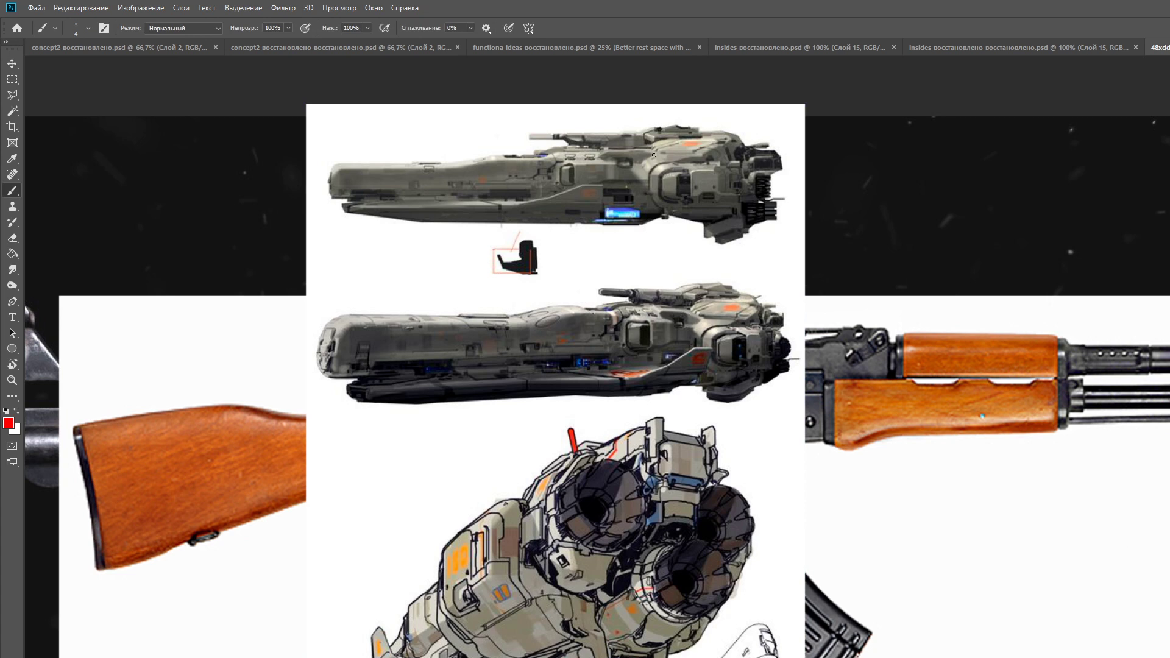
pyautogui.press('m')
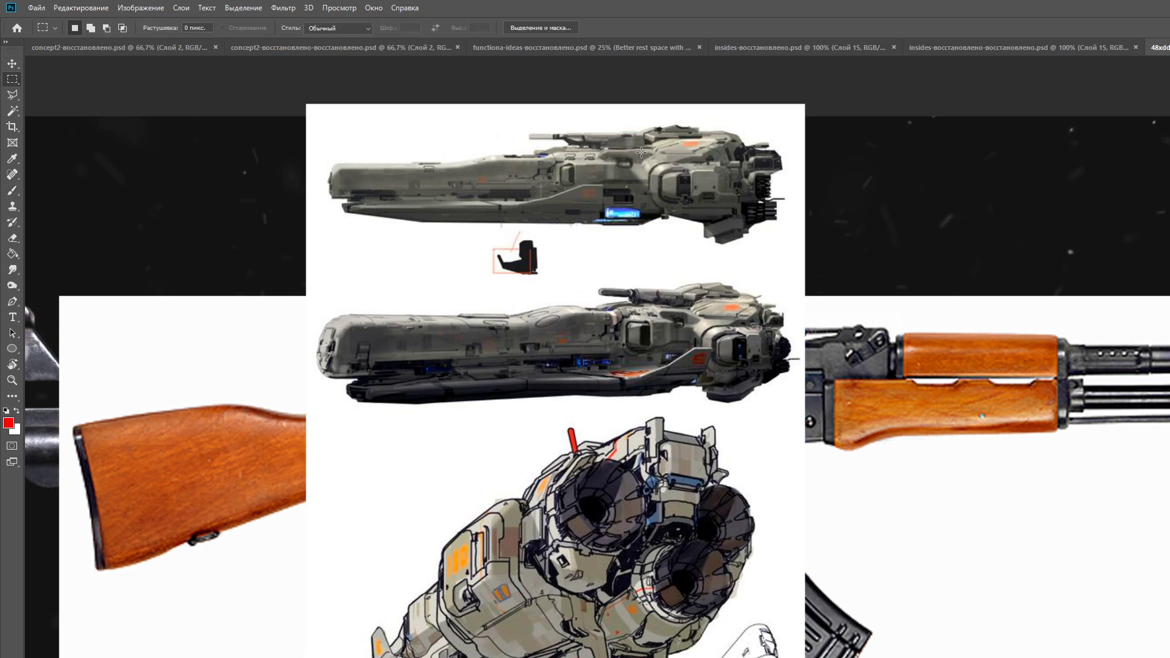
pyautogui.moveTo(642, 153); pyautogui.dragTo(741, 213)
pyautogui.hotkey('ctrl', 'd')
pyautogui.moveTo(736, 160); pyautogui.dragTo(650, 210)
pyautogui.press('v')
pyautogui.moveTo(724, 197)
pyautogui.mouseDown()
pyautogui.moveTo(724, 148)
pyautogui.moveTo(713, 259)
pyautogui.moveTo(712, 234)
pyautogui.moveTo(656, 253)
pyautogui.mouseUp()
# Merge the hull panel copies and erase the excess parts sticking out beyond the ship's hull
pyautogui.press('e')
pyautogui.moveTo(754, 240)
pyautogui.mouseDown()
pyautogui.moveTo(653, 256)
pyautogui.moveTo(753, 250)
pyautogui.mouseUp()
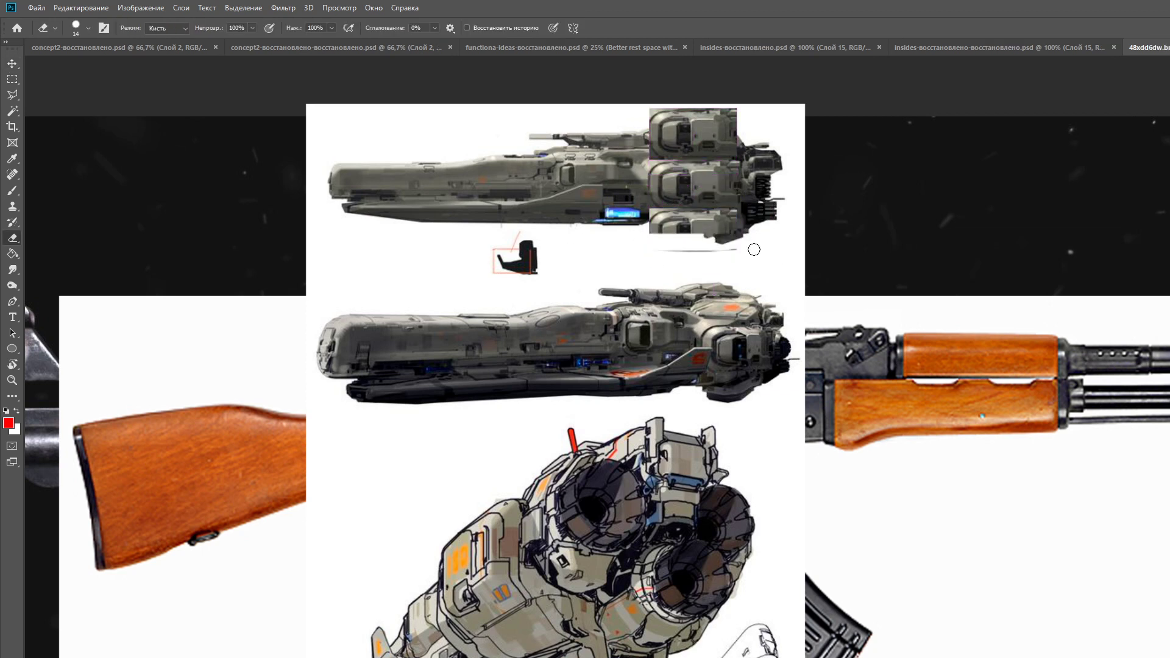
pyautogui.hotkey('ctrl', 'e')
pyautogui.click(746, 114)
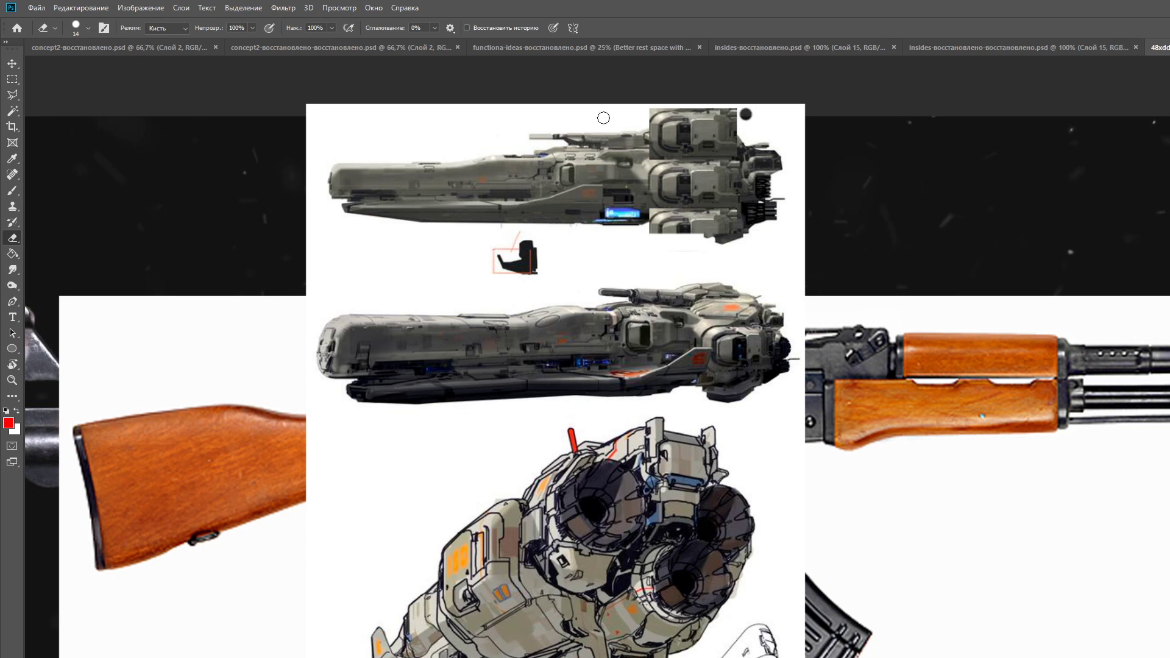
pyautogui.moveTo(604, 117); pyautogui.dragTo(777, 115)
pyautogui.hotkey('ctrl', 'z')
pyautogui.hotkey('ctrl', 'z')
pyautogui.moveTo(672, 115)
pyautogui.mouseDown()
pyautogui.moveTo(768, 115)
pyautogui.moveTo(757, 110)
pyautogui.mouseUp()
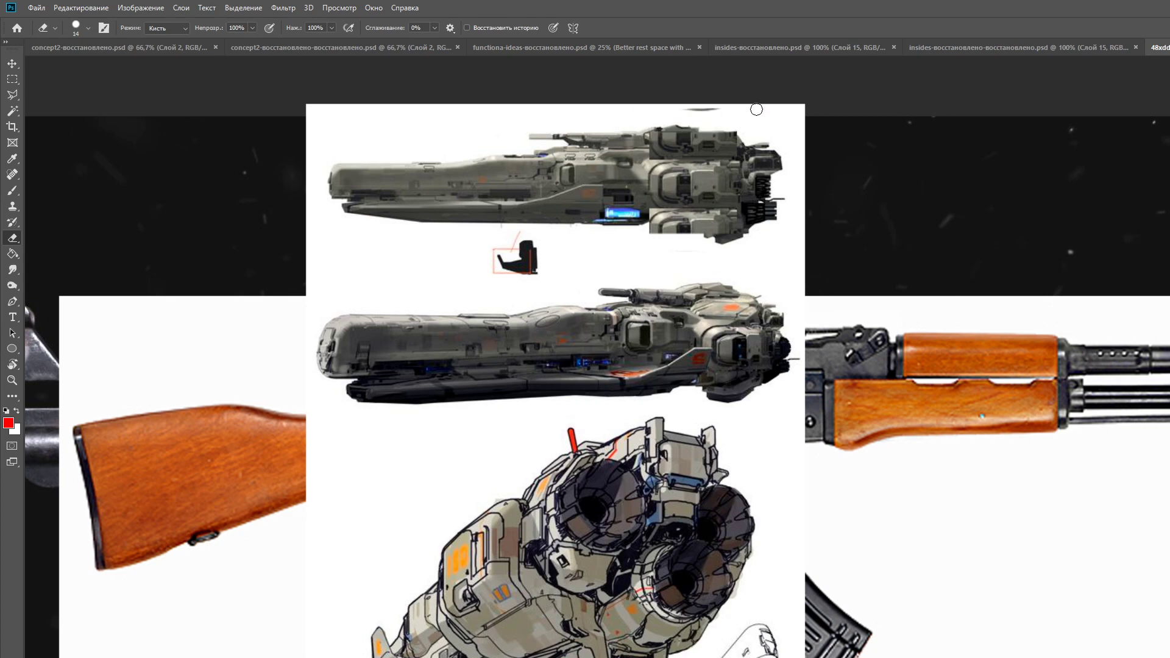
pyautogui.moveTo(683, 108); pyautogui.dragTo(719, 109)
# Move the merged hull panel copies off the uppermost ship and onto the second ship
pyautogui.press('v')
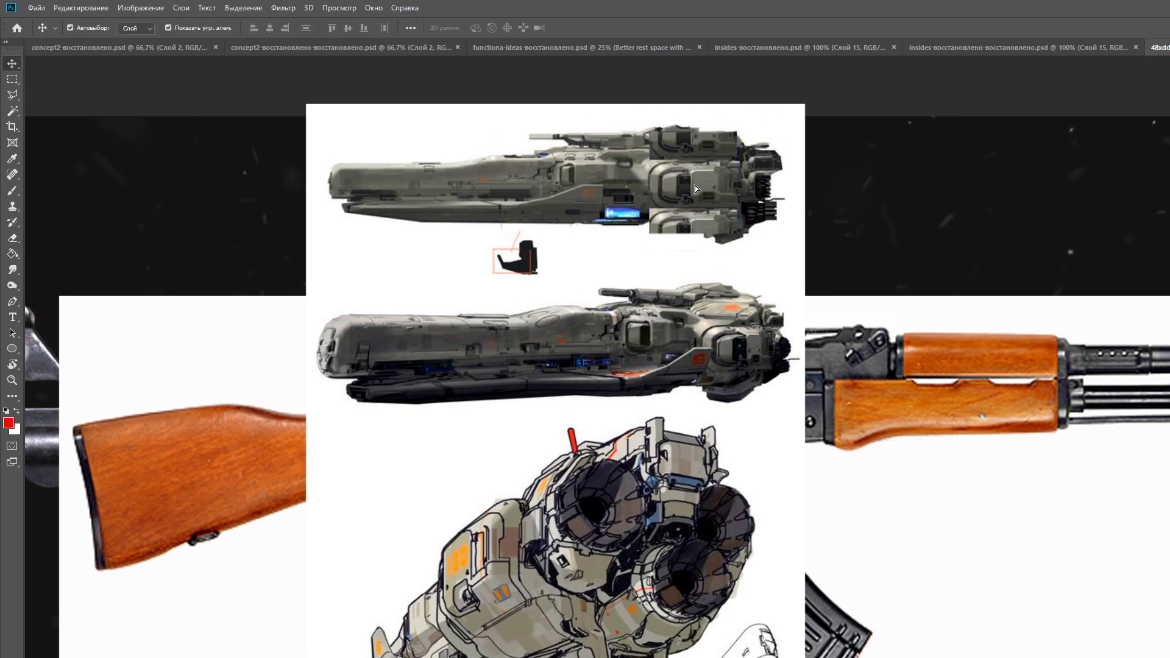
pyautogui.moveTo(697, 230)
pyautogui.mouseDown()
pyautogui.moveTo(810, 231)
pyautogui.moveTo(698, 230)
pyautogui.mouseUp()
pyautogui.click(698, 230)
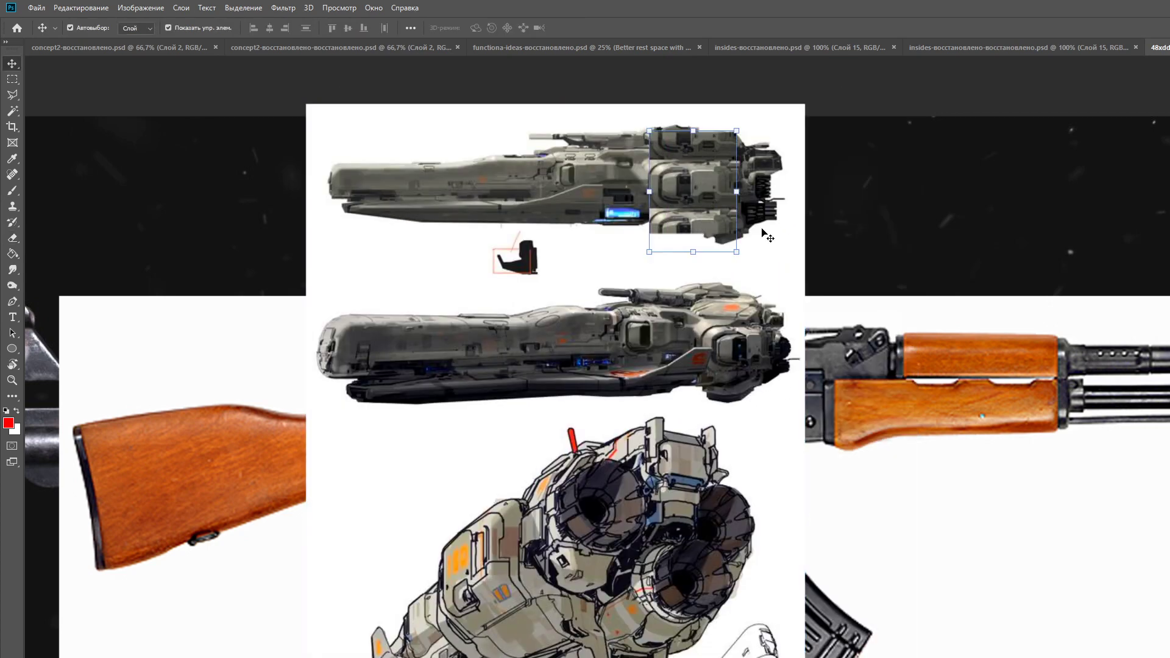
pyautogui.moveTo(709, 144); pyautogui.dragTo(640, 338)
pyautogui.click(716, 179)
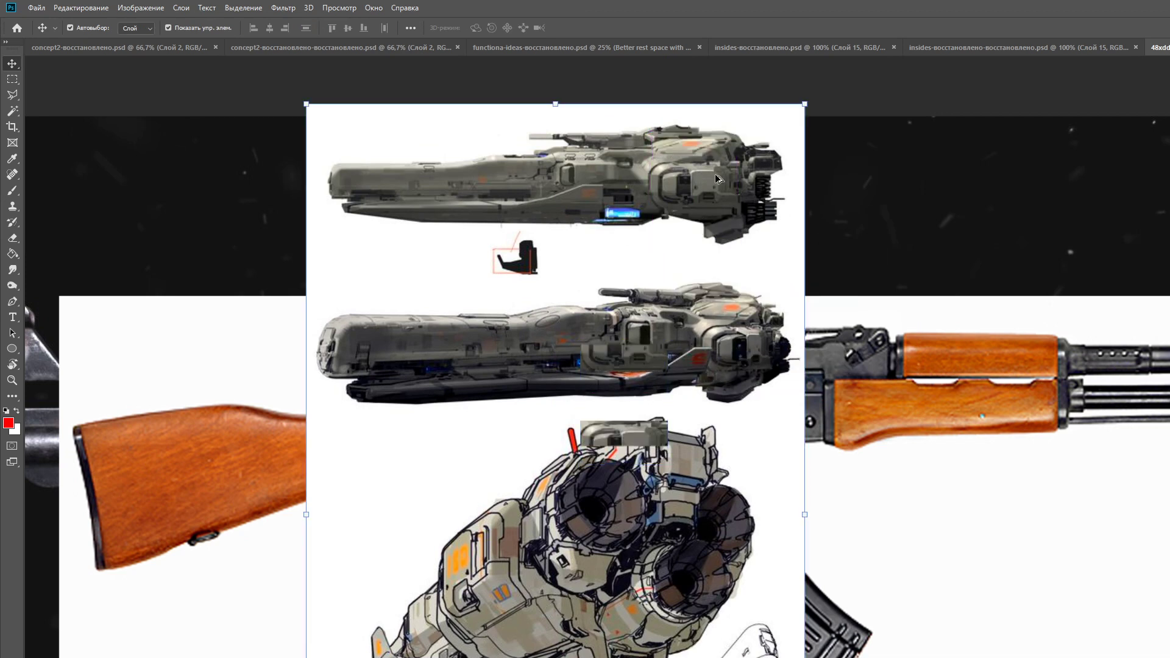
# Duplicate the rear engine block behind the uppermost ship's stern, and place further engine copies over its nose
pyautogui.press('m')
pyautogui.moveTo(782, 173); pyautogui.dragTo(795, 218)
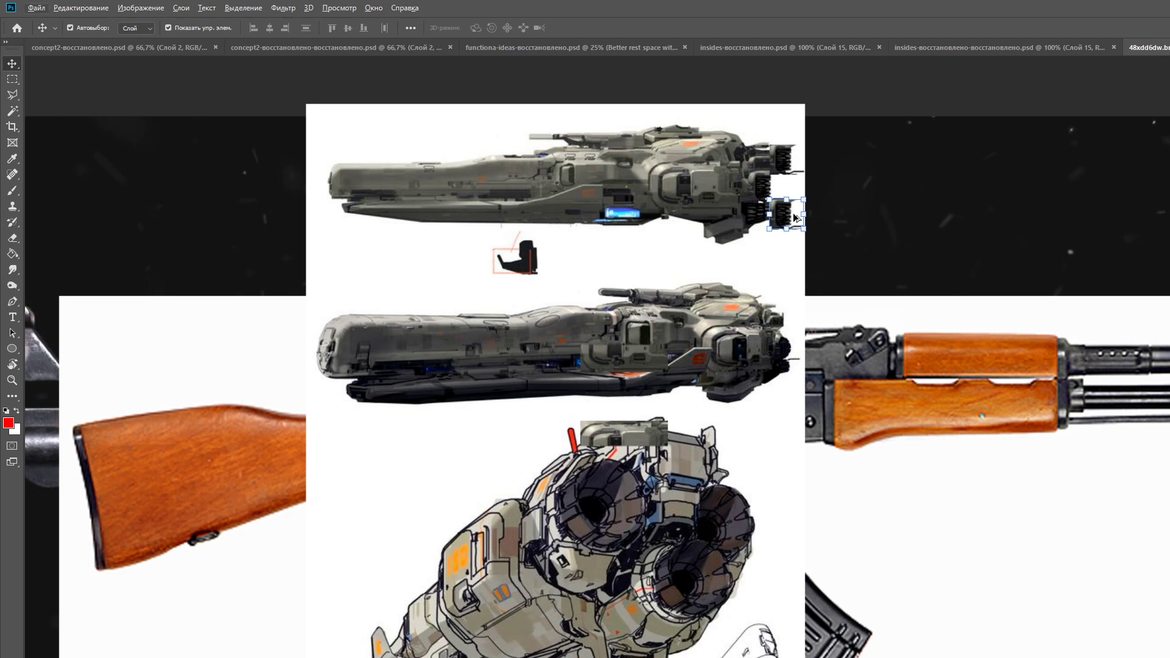
pyautogui.moveTo(796, 218); pyautogui.dragTo(357, 198)
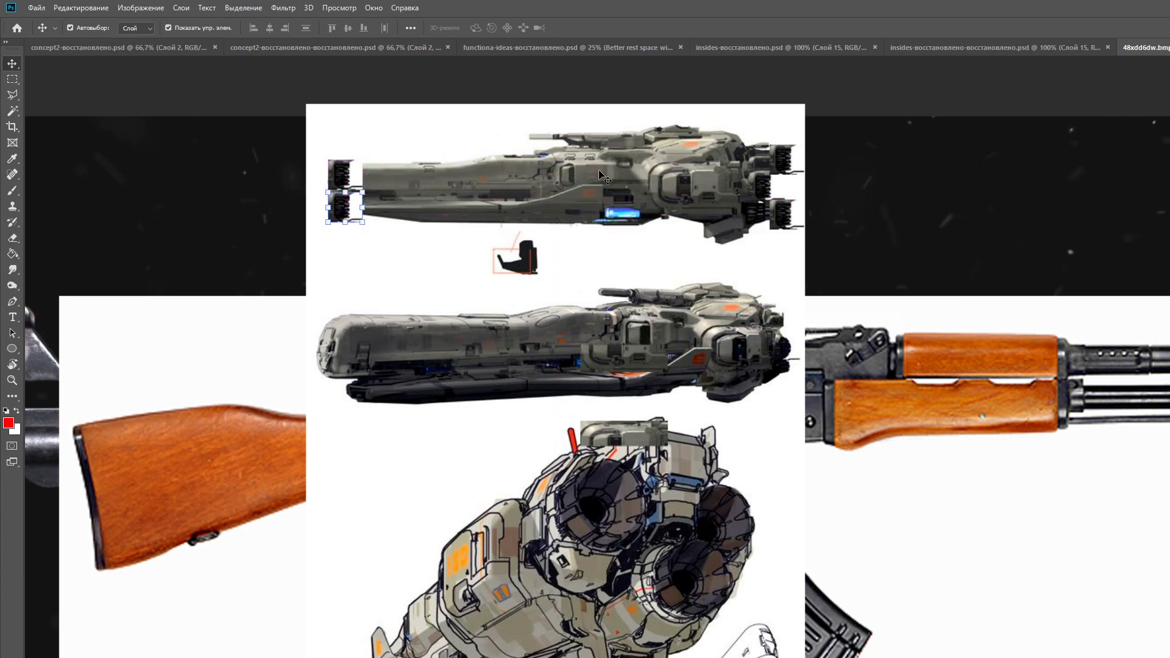
# Trace the uppermost ship's underside silhouette with red brush lines, and delete the outline
pyautogui.press('m')
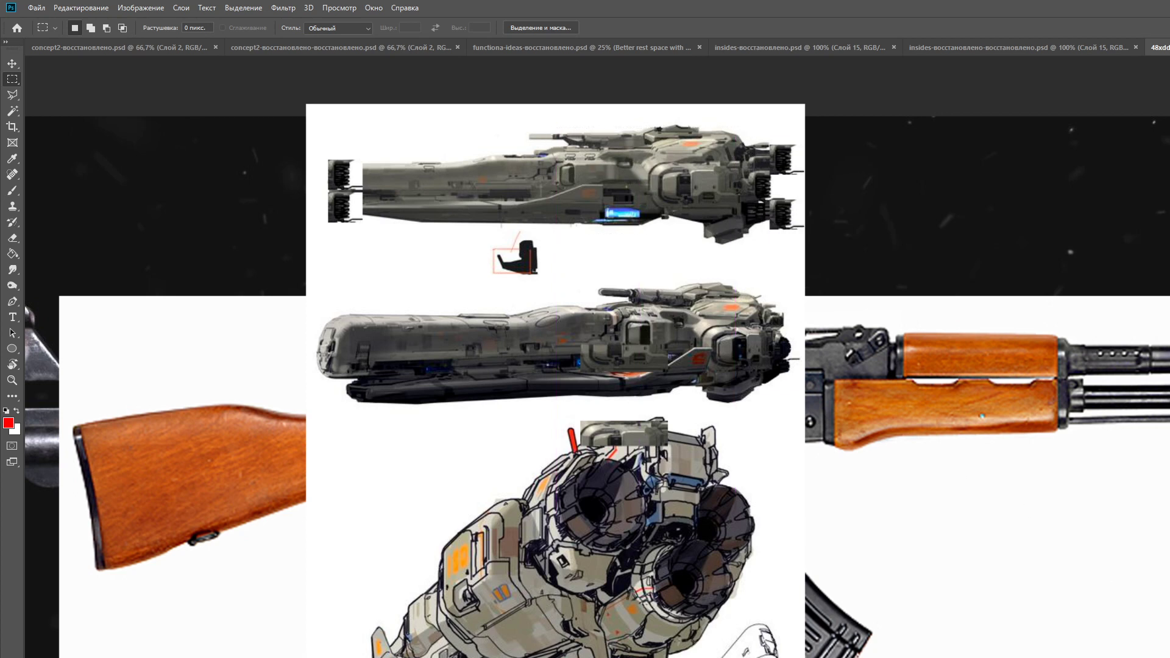
pyautogui.press('b')
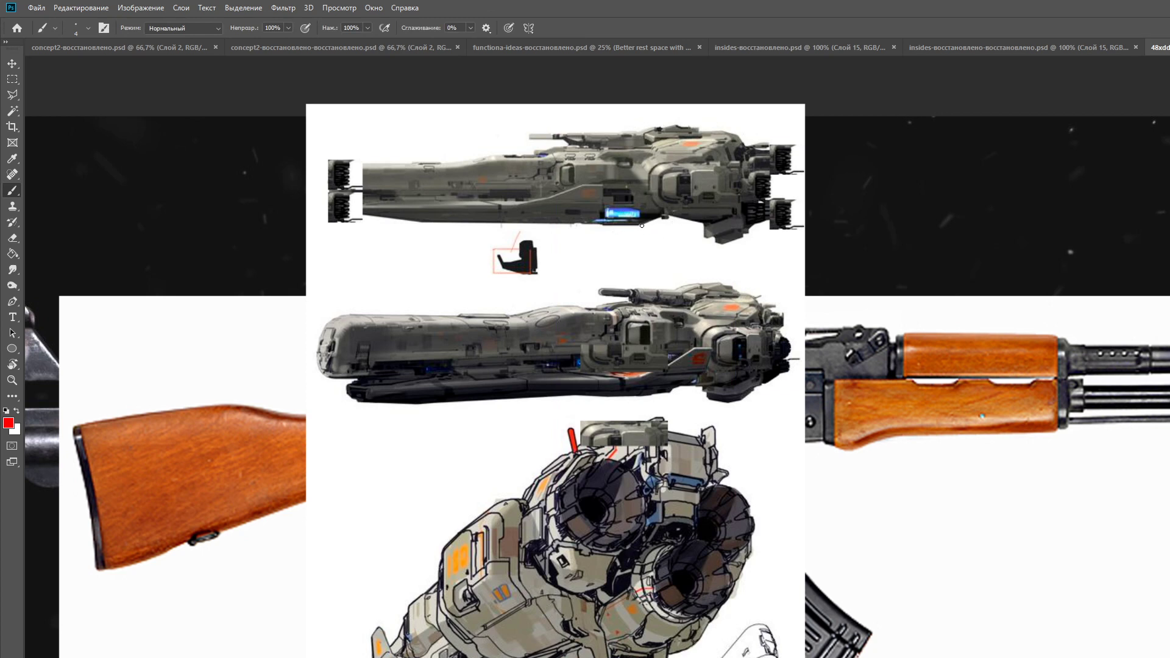
pyautogui.moveTo(642, 226); pyautogui.dragTo(426, 224)
pyautogui.keyDown('shift'); pyautogui.click(359, 217); pyautogui.keyUp('shift')
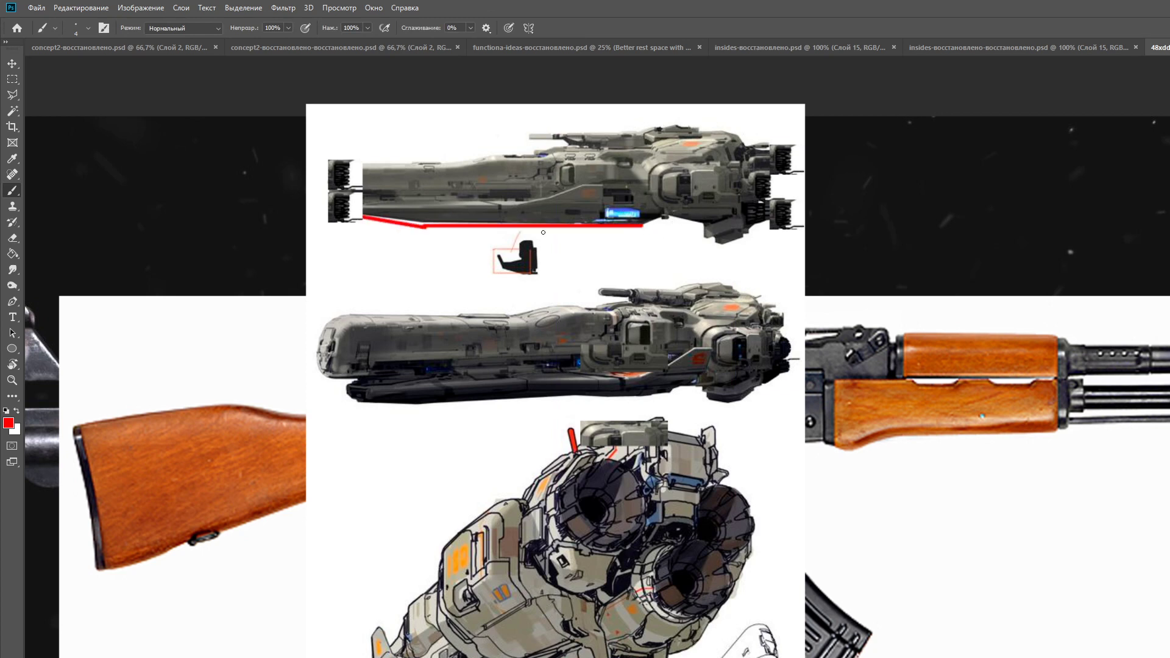
pyautogui.keyDown('shift'); pyautogui.click(701, 223); pyautogui.keyUp('shift')
pyautogui.press('v')
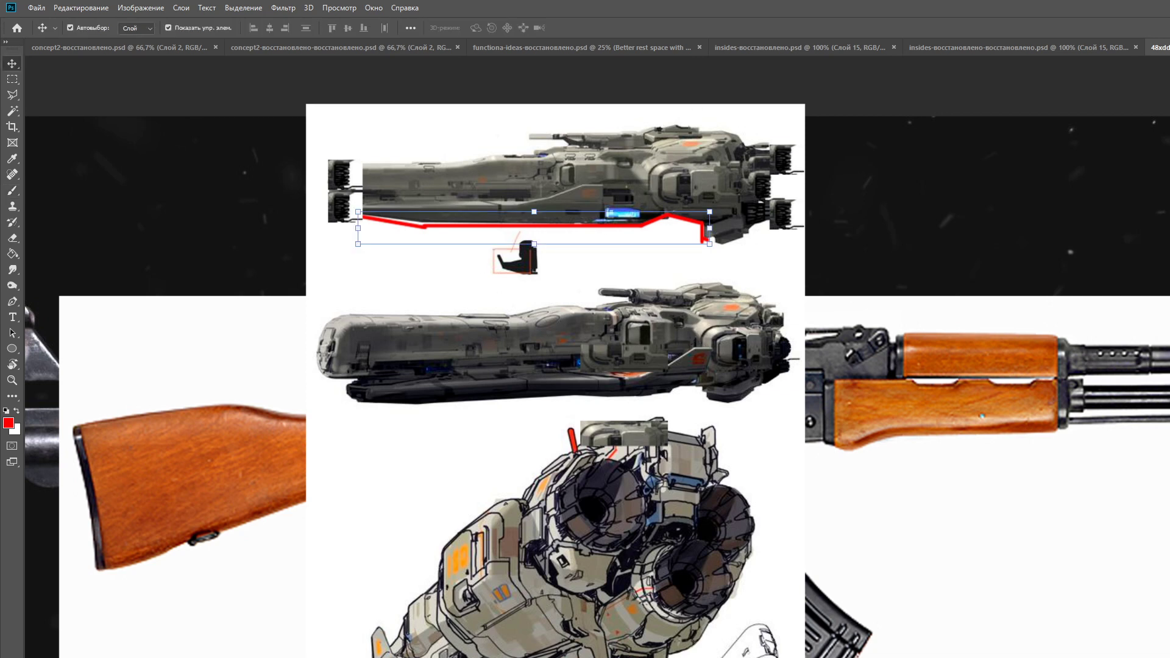
pyautogui.press('Delete')
# Move the engine copies off the uppermost ship's nose and onto the dark background beside the sheet
pyautogui.hotkey('ctrl', '-')
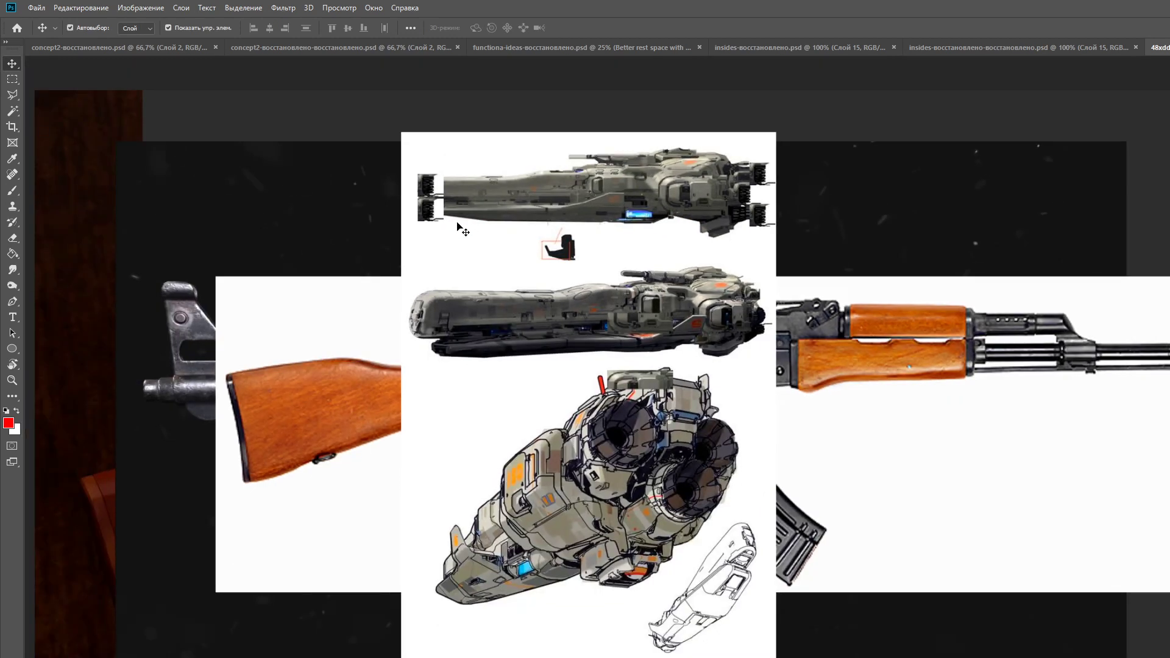
pyautogui.moveTo(434, 182); pyautogui.dragTo(386, 178)
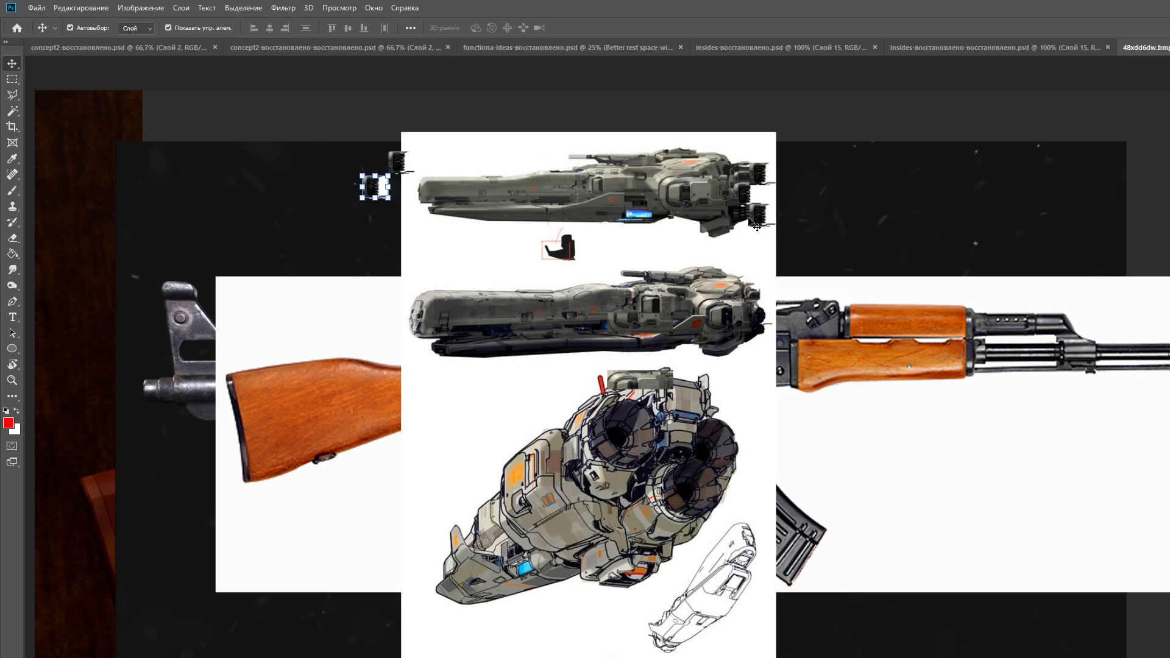
pyautogui.click(704, 341)
pyautogui.scroll(1, 704, 341)
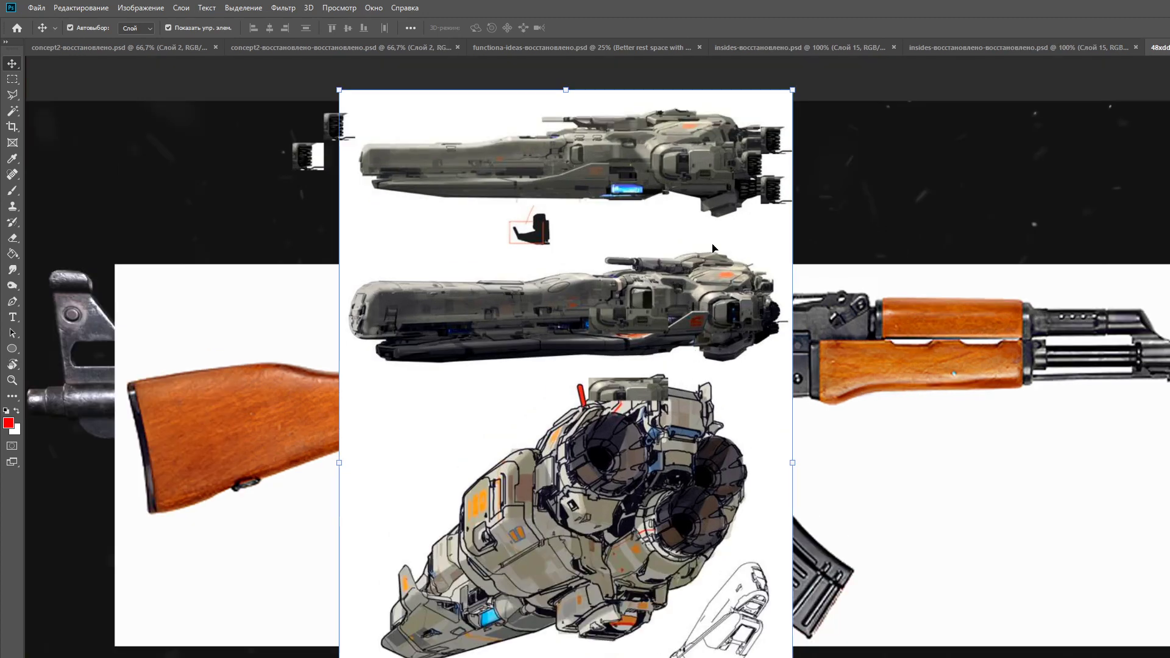
pyautogui.scroll(-2, 712, 244)
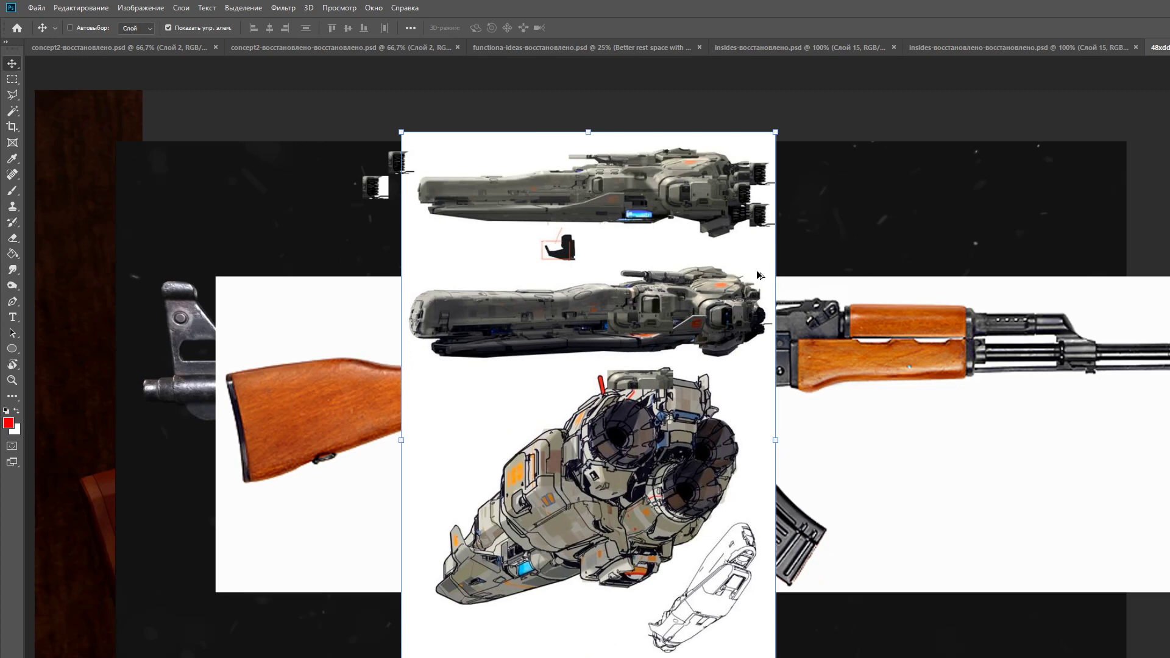
pyautogui.scroll(1, 758, 272)
# Delete the copied ship parts and the spaceship reference sheet covering the AK-47 photo
pyautogui.press('w')
pyautogui.press('Delete')
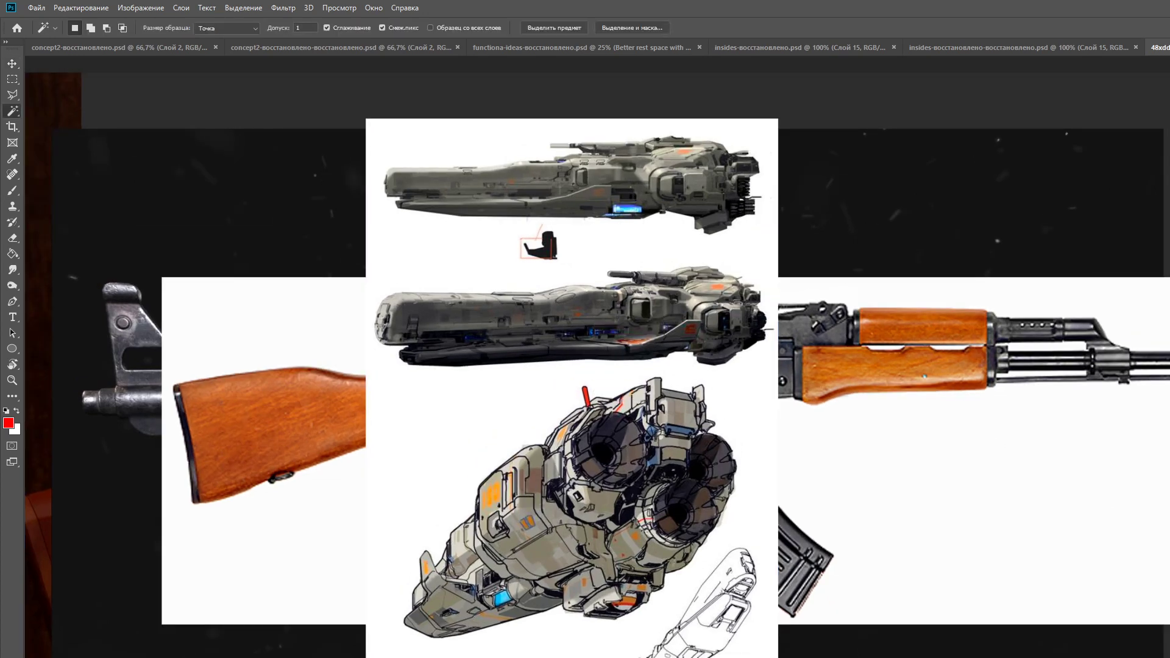
pyautogui.press('Delete')
# Move the pistol grip copy off the receiver to below the trigger guard, and erase the receiver fragment along its upper edge
pyautogui.press('v')
pyautogui.moveTo(616, 368); pyautogui.dragTo(514, 517)
pyautogui.moveTo(605, 340); pyautogui.dragTo(591, 524)
pyautogui.press('e')
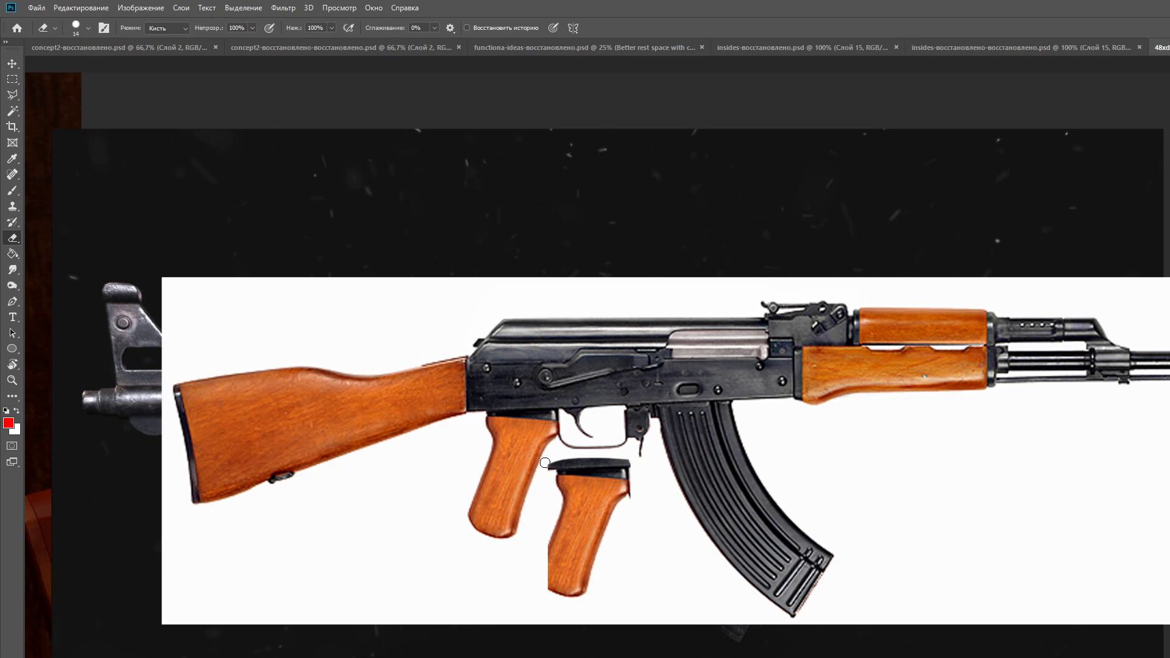
pyautogui.moveTo(545, 462); pyautogui.dragTo(630, 461)
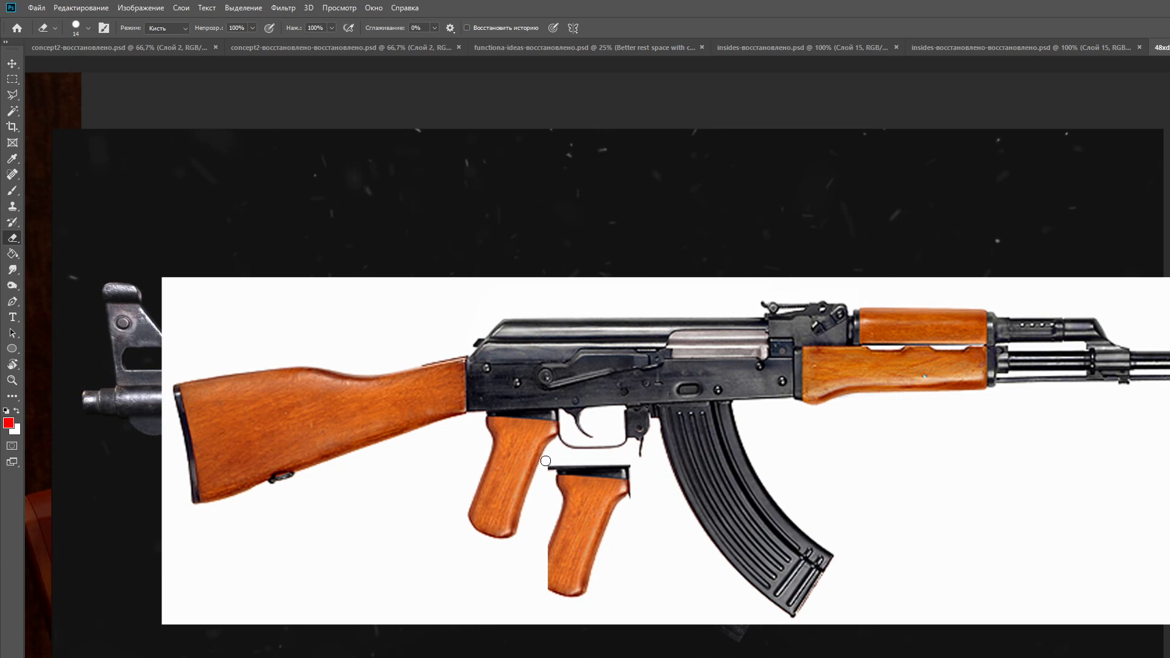